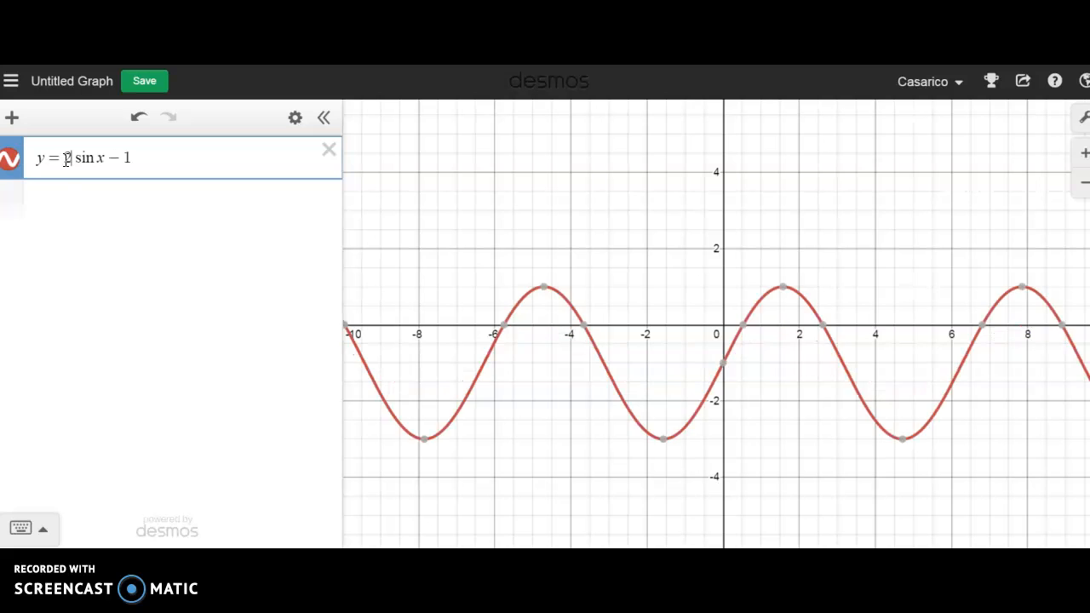
Try a sine coefficient of 3 before replacing it with the parameter a, and add a slider for a
{"action": "type", "text": "3"}
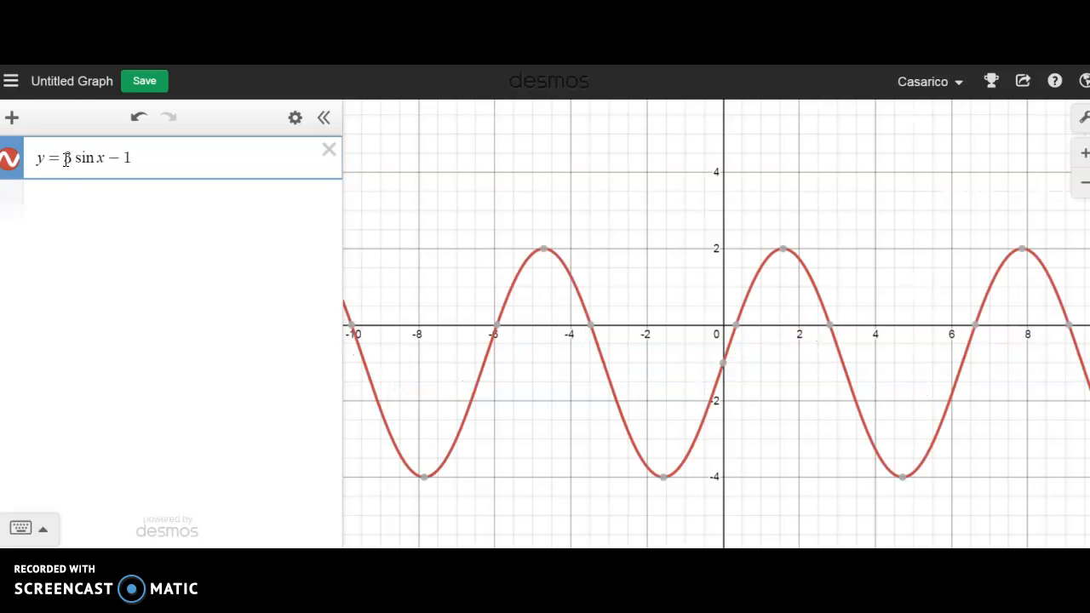
{"action": "key", "text": "BackSpace"}
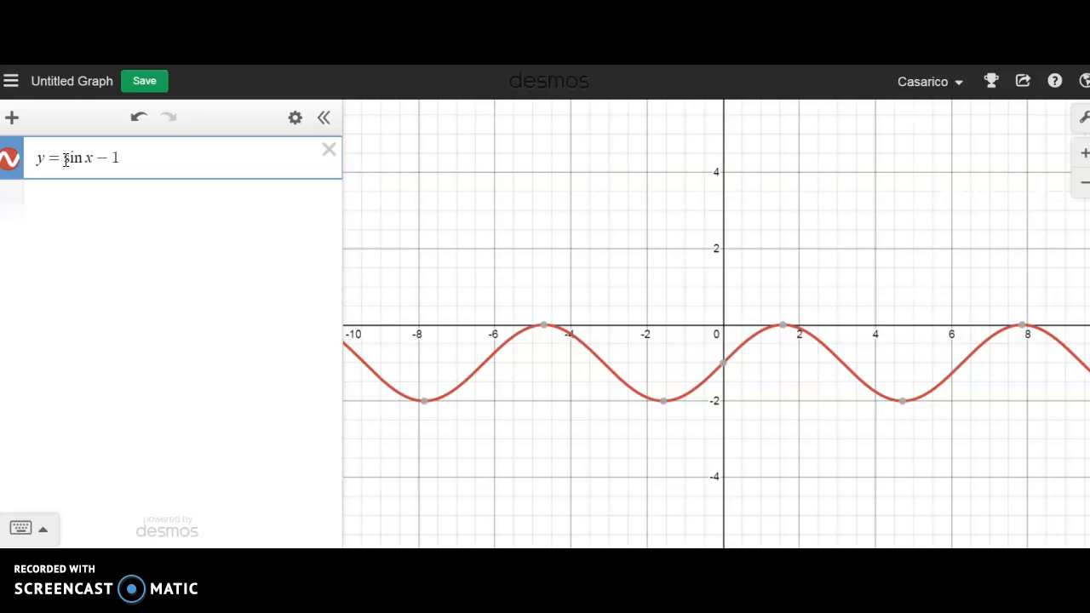
{"action": "type", "text": "a"}
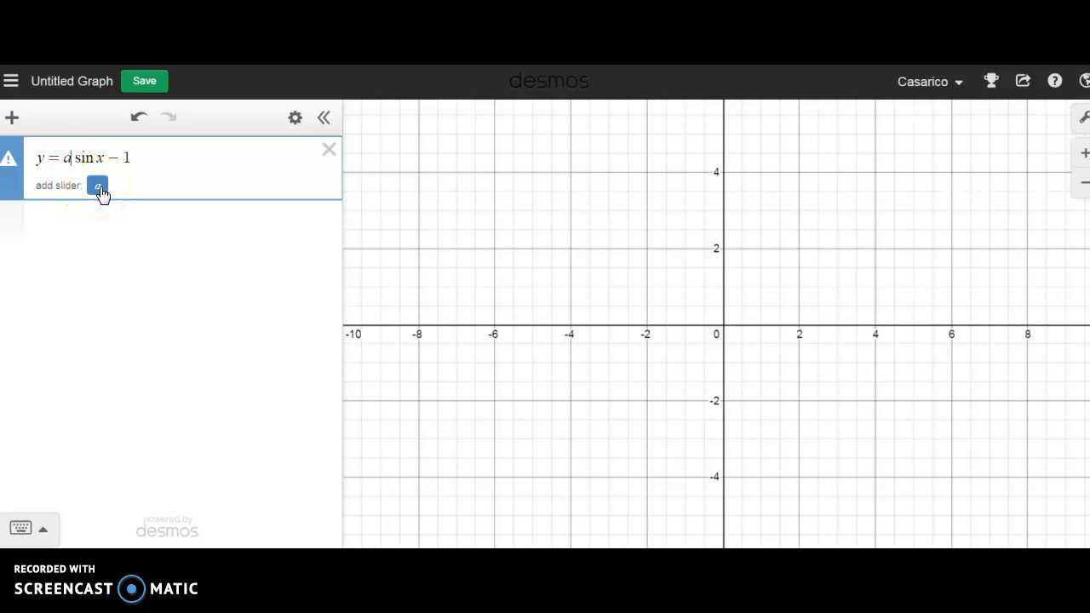
{"action": "left_click", "coordinate": [99, 186]}
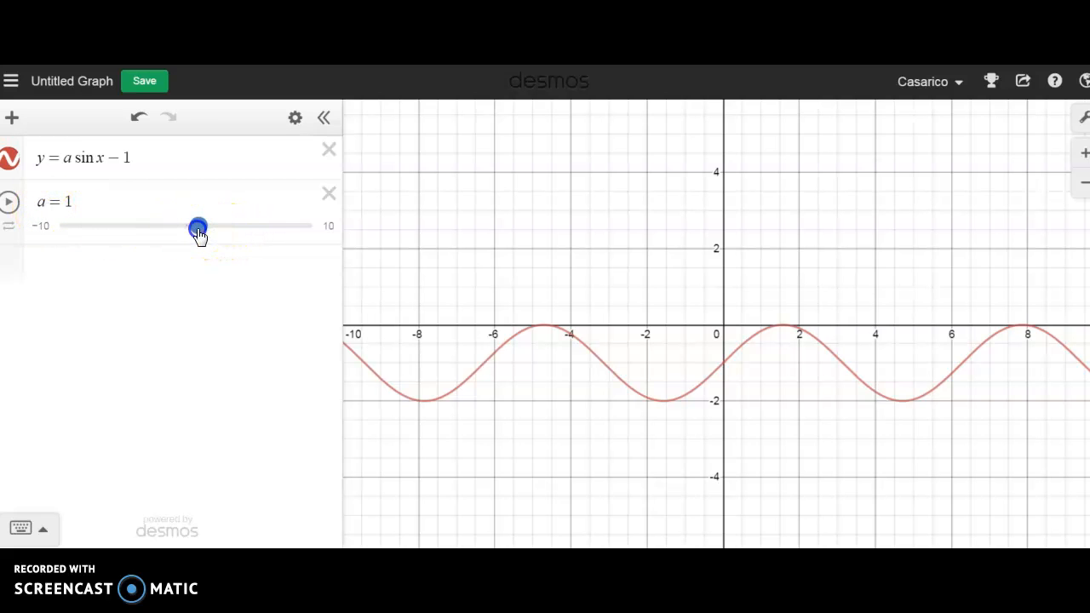
Set the a slider to 1.6, and play and pause its animation
{"action": "mouse_move", "coordinate": [197, 232]}
{"action": "left_mouse_down"}
{"action": "mouse_move", "coordinate": [261, 228]}
{"action": "mouse_move", "coordinate": [126, 225]}
{"action": "mouse_move", "coordinate": [204, 224]}
{"action": "left_mouse_up"}
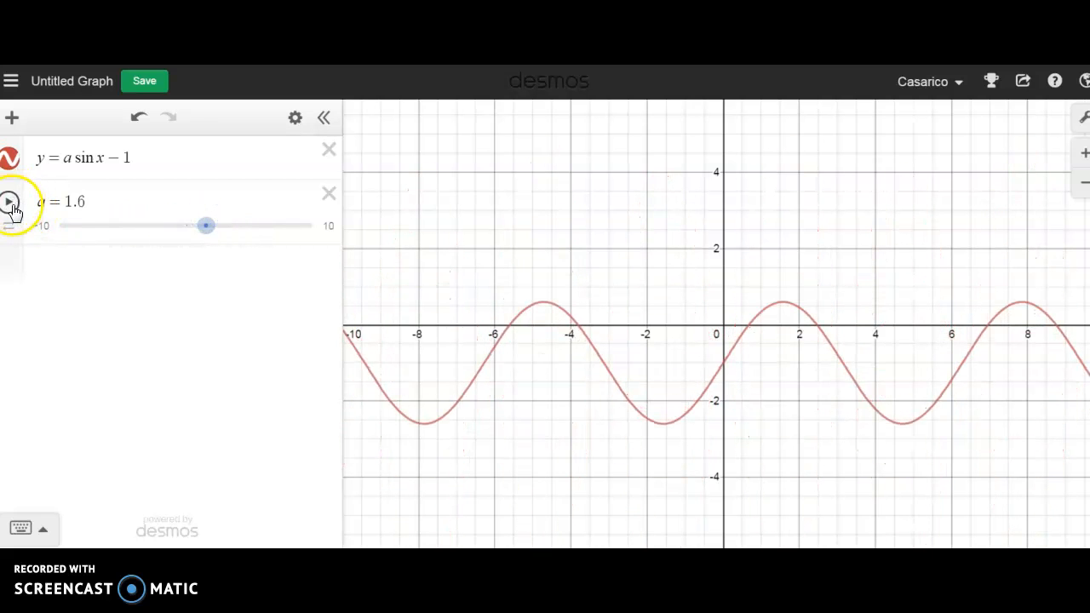
{"action": "left_click", "coordinate": [12, 208]}
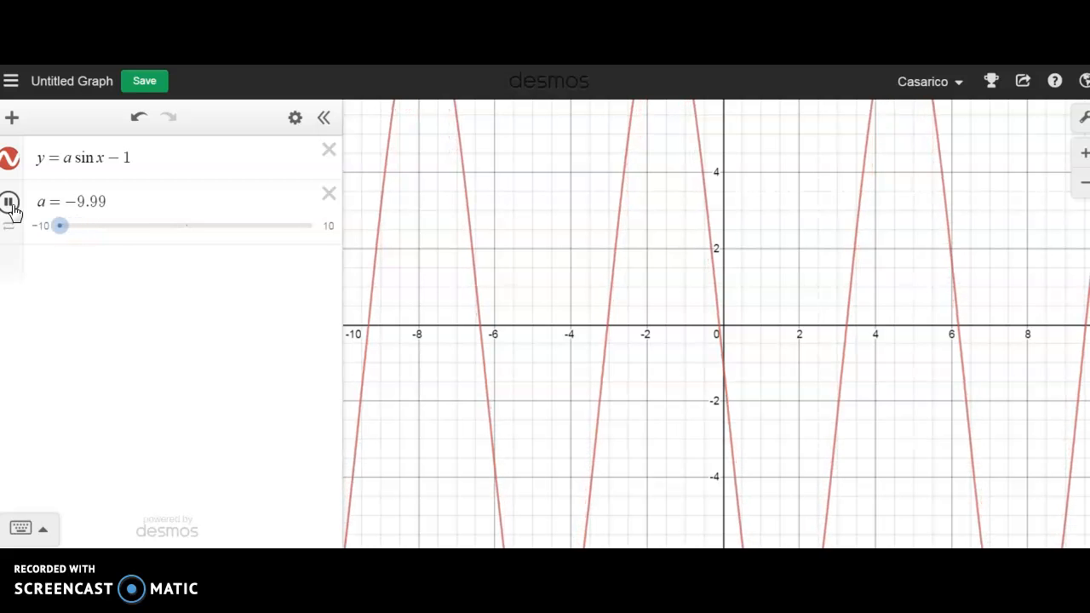
{"action": "left_click", "coordinate": [12, 208]}
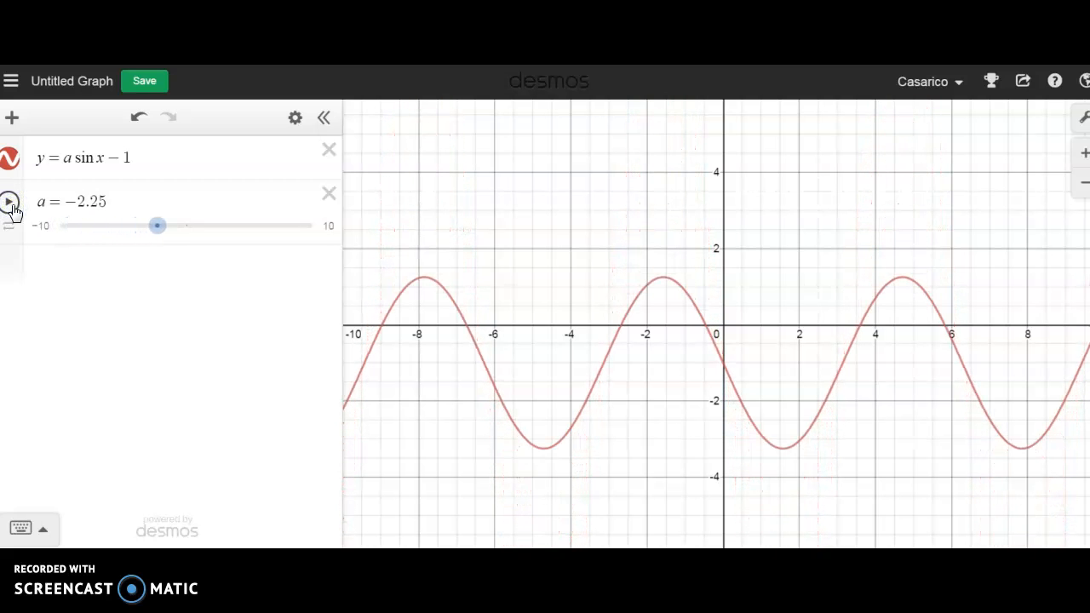
Limit the a slider to the range 1 to 5 and play its animation
{"action": "left_click", "coordinate": [39, 237]}
{"action": "left_click", "coordinate": [49, 226]}
{"action": "type", "text": "1"}
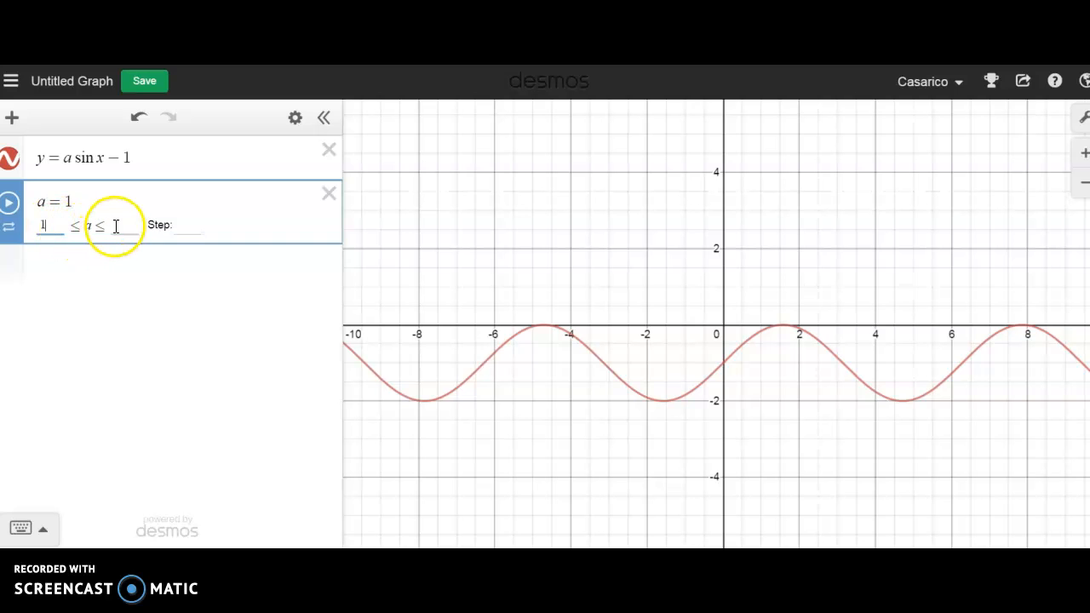
{"action": "left_click", "coordinate": [37, 201]}
{"action": "left_click", "coordinate": [10, 208]}
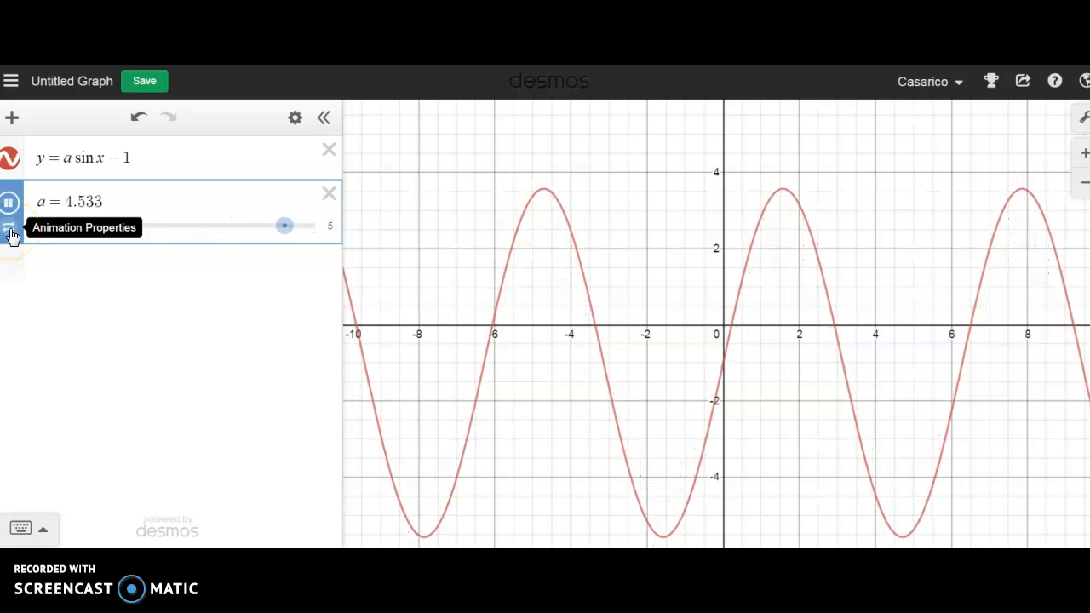
Try repeat in one direction, play once and play indefinitely for the a slider, and return to the back-and-forth animation mode
{"action": "left_click", "coordinate": [11, 229]}
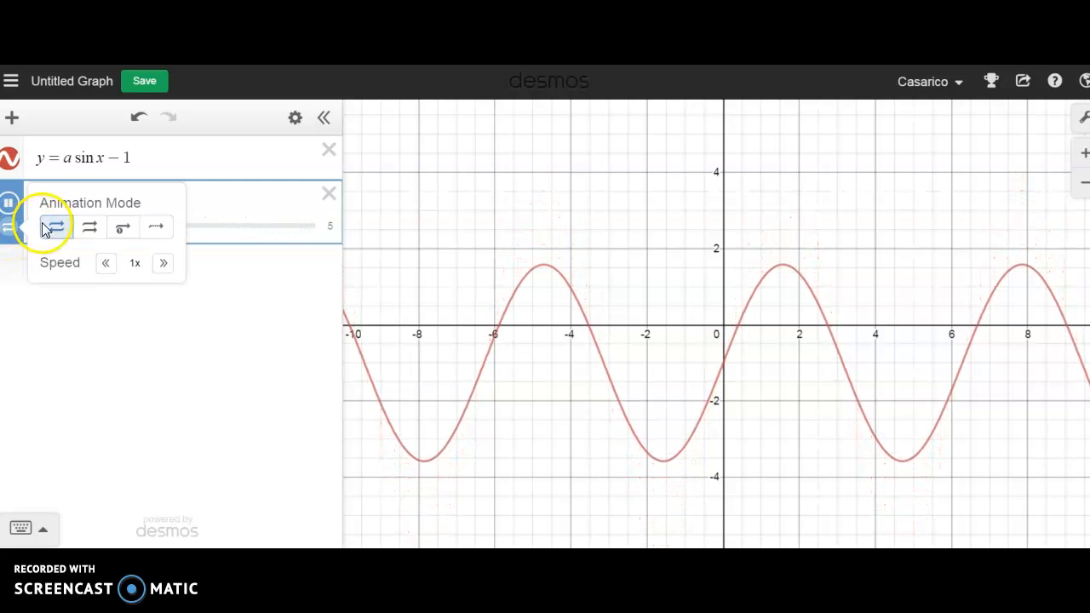
{"action": "left_click", "coordinate": [90, 230]}
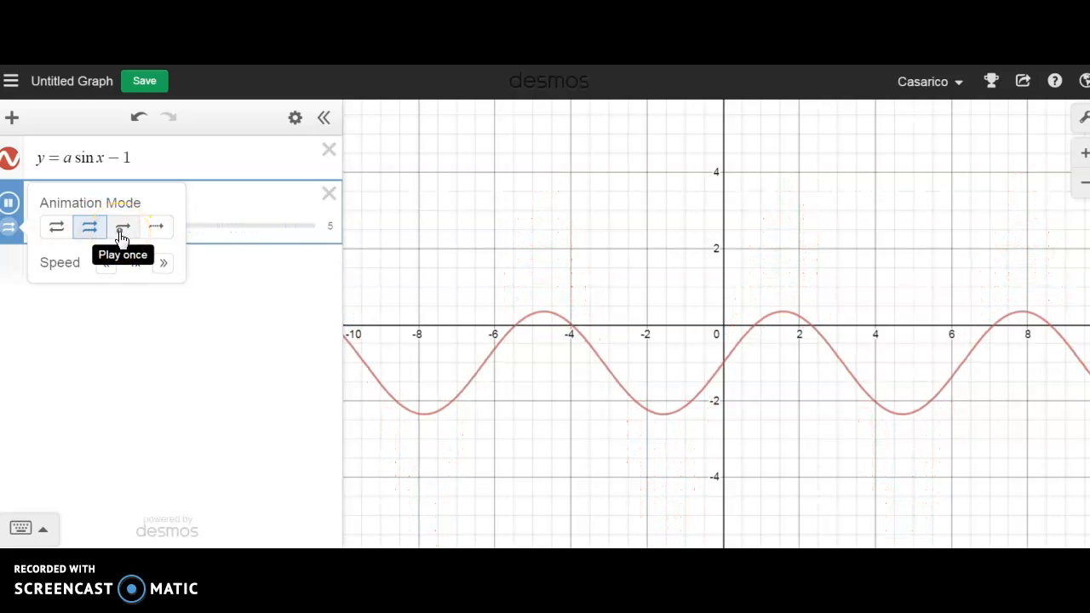
{"action": "left_click", "coordinate": [122, 237]}
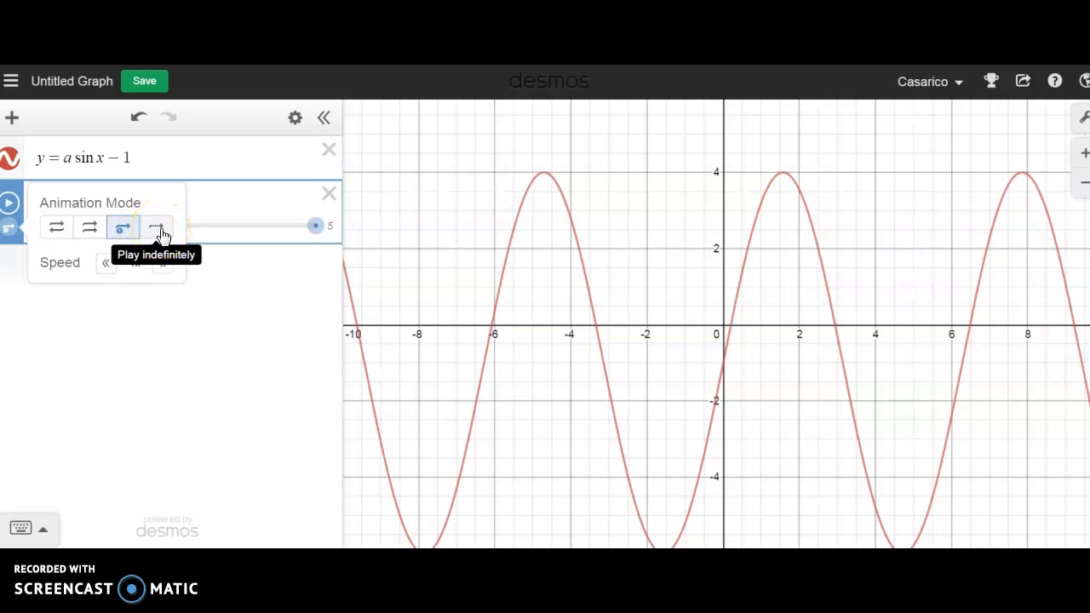
{"action": "left_click", "coordinate": [160, 228]}
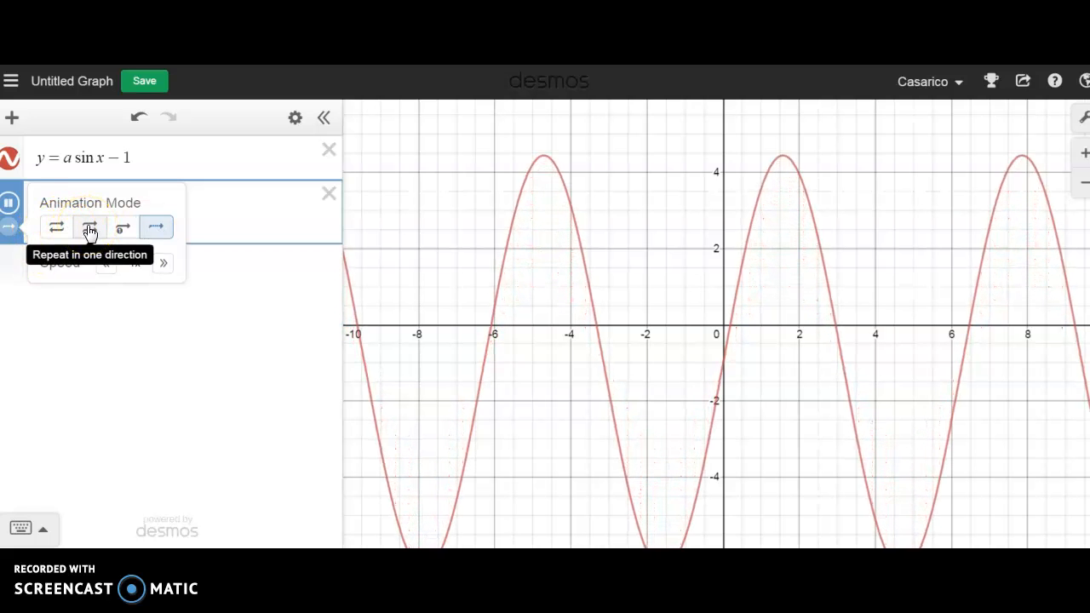
{"action": "left_click", "coordinate": [58, 228]}
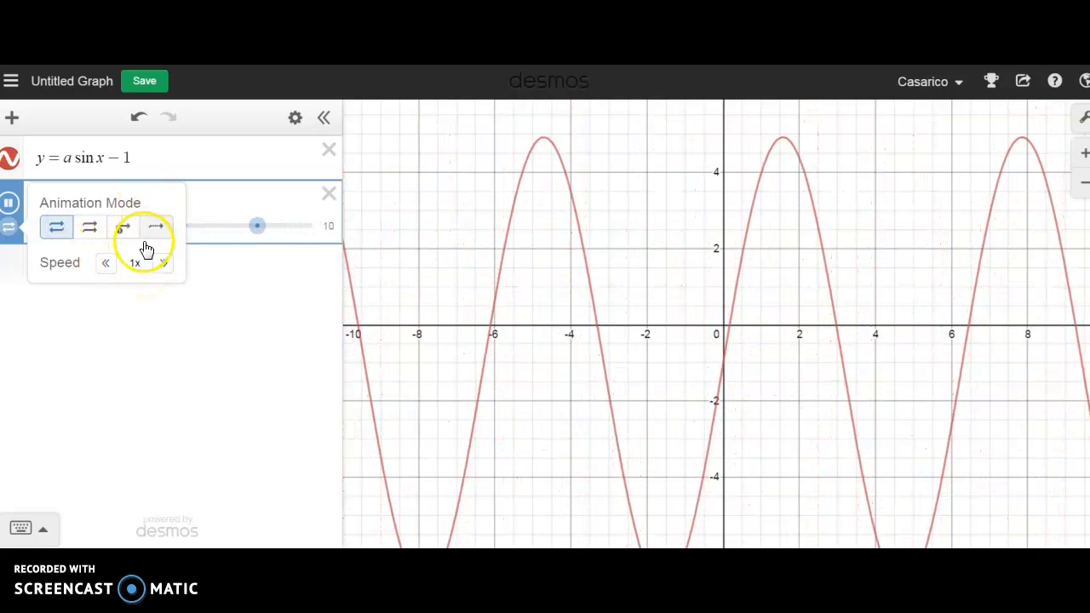
Slow the a slider's animation to 0.1x, raise the speed again by four levels, and close the animation properties
{"action": "left_click", "coordinate": [106, 264]}
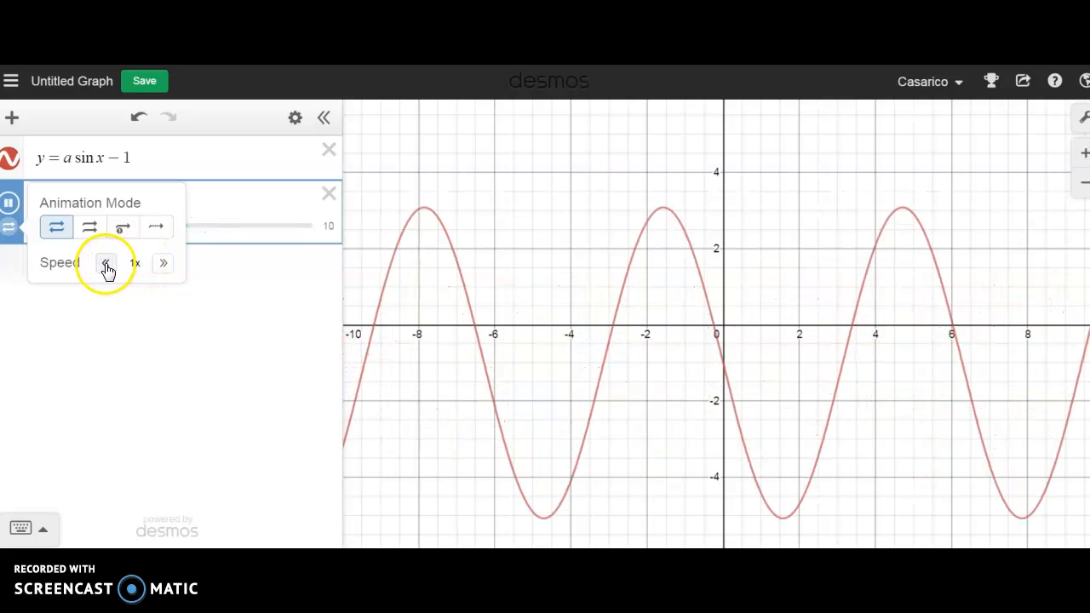
{"action": "left_click", "coordinate": [106, 264]}
{"action": "left_click", "coordinate": [106, 264]}
{"action": "left_click", "coordinate": [105, 264]}
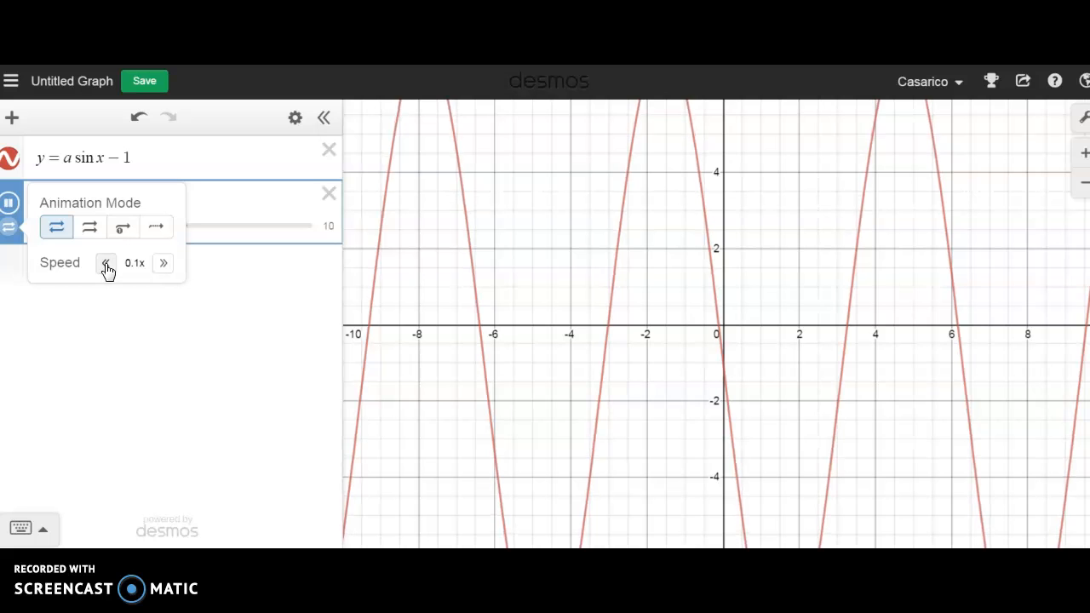
{"action": "left_click", "coordinate": [130, 266]}
{"action": "left_click", "coordinate": [166, 264]}
{"action": "left_click", "coordinate": [167, 264]}
{"action": "left_click", "coordinate": [168, 265]}
{"action": "left_click", "coordinate": [168, 264]}
{"action": "left_click", "coordinate": [224, 258]}
{"action": "left_click", "coordinate": [230, 258]}
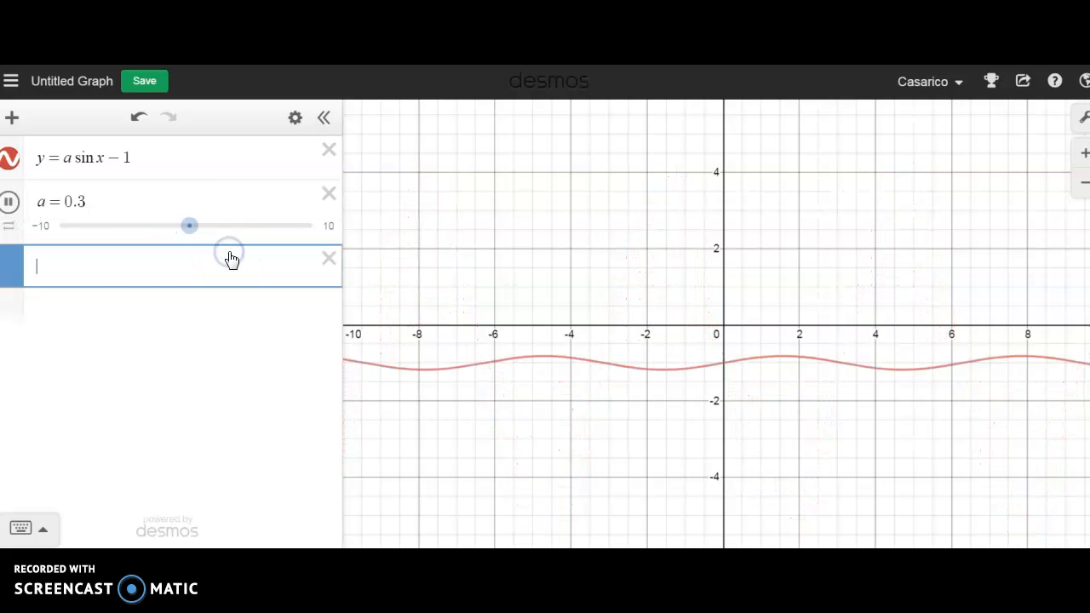
Pause the a slider's animation and set a to 1
{"action": "left_click", "coordinate": [10, 204]}
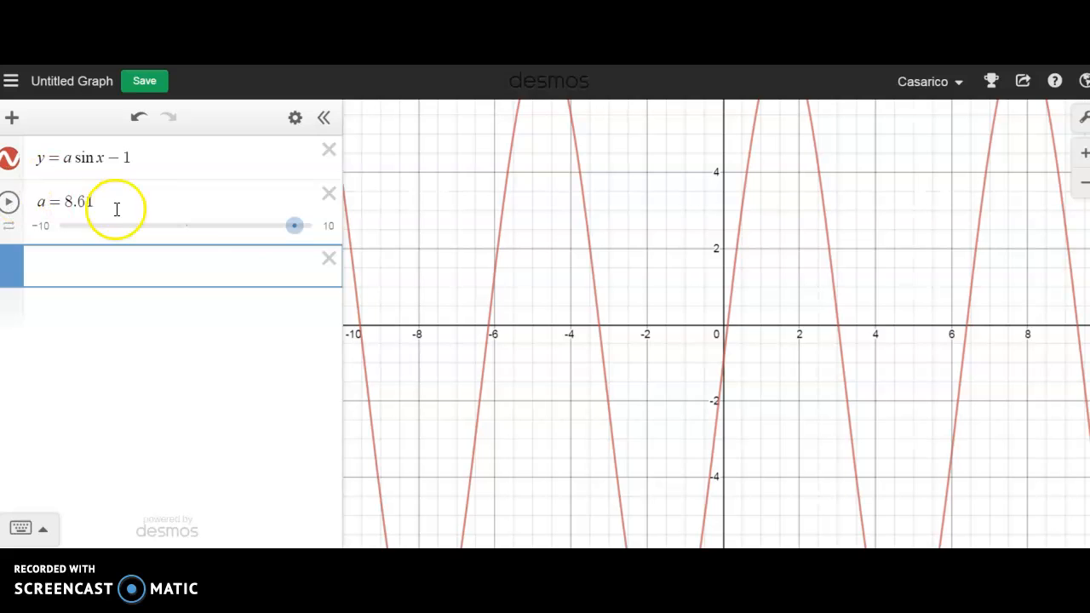
{"action": "left_click_drag", "start_coordinate": [292, 225], "coordinate": [196, 236]}
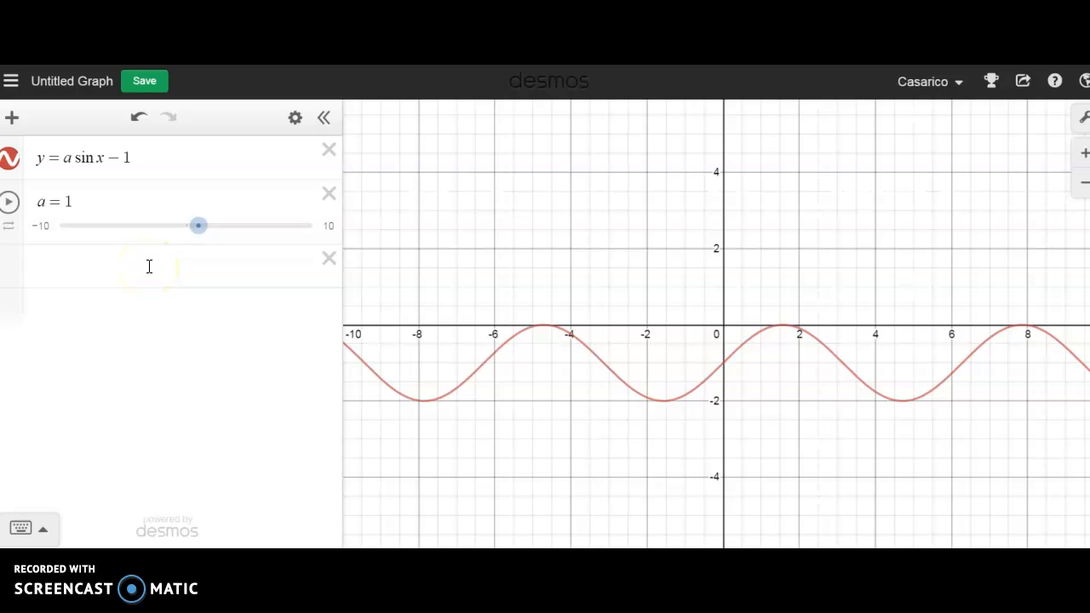
Change the sine argument to (bx), add a slider for b, and set b to -2
{"action": "left_click", "coordinate": [96, 162]}
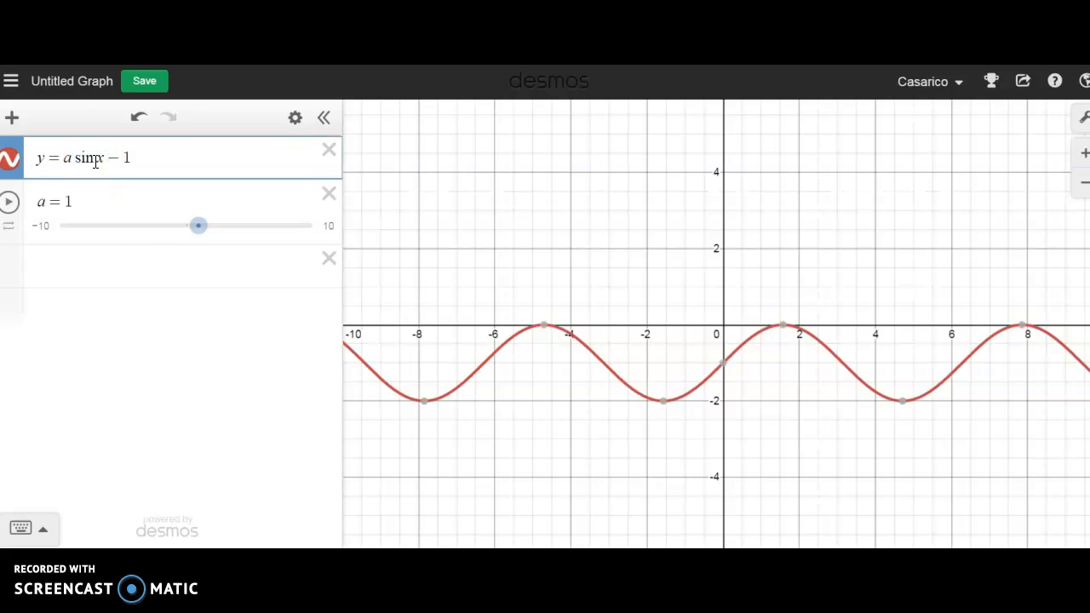
{"action": "type", "text": "(bx"}
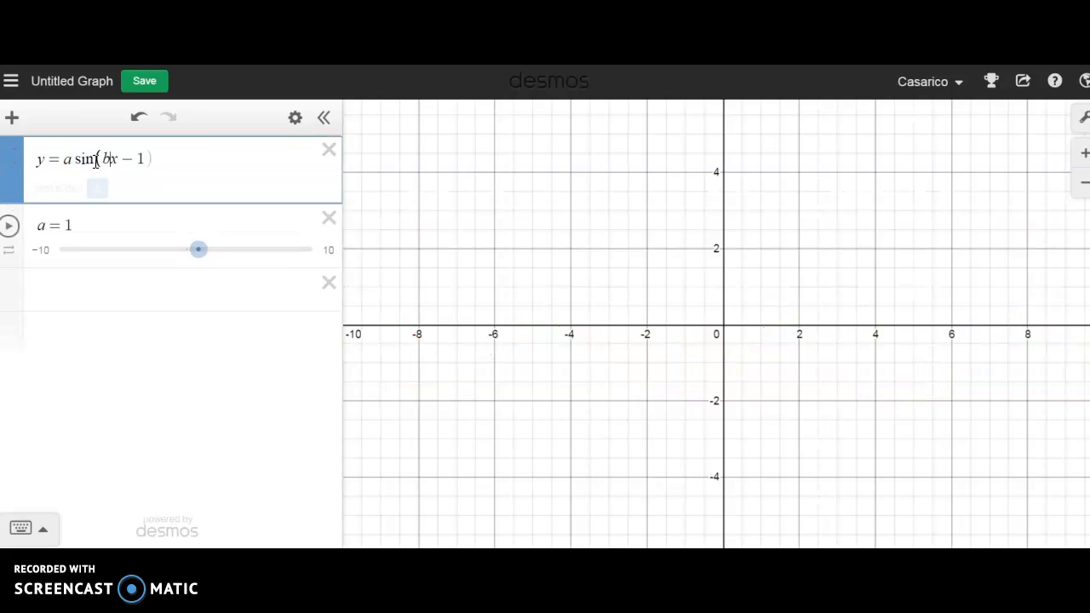
{"action": "type", "text": ")"}
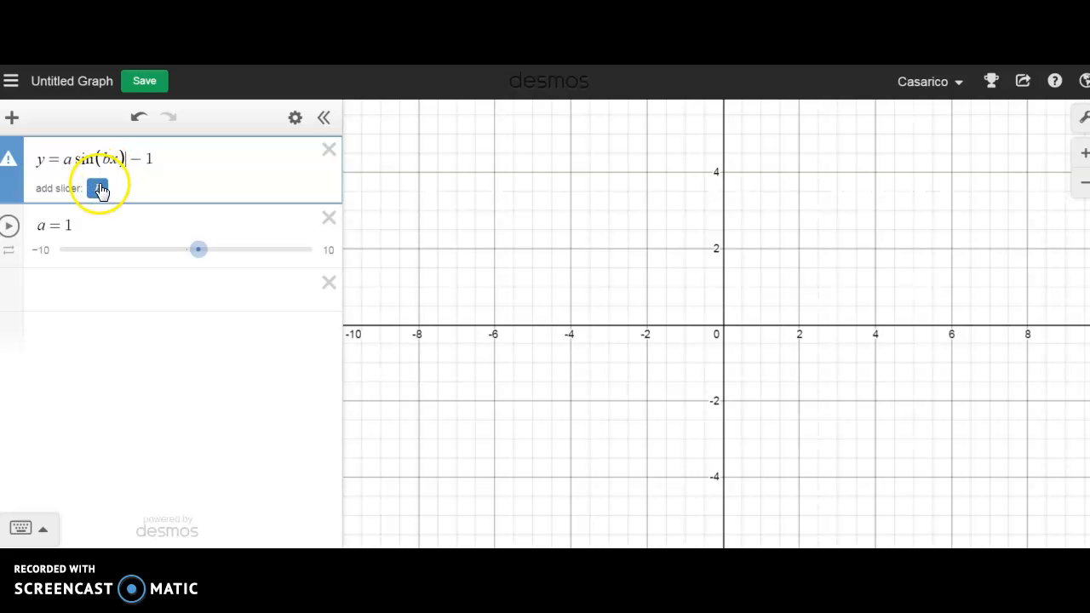
{"action": "left_click", "coordinate": [100, 189]}
{"action": "left_click_drag", "start_coordinate": [198, 235], "coordinate": [160, 241]}
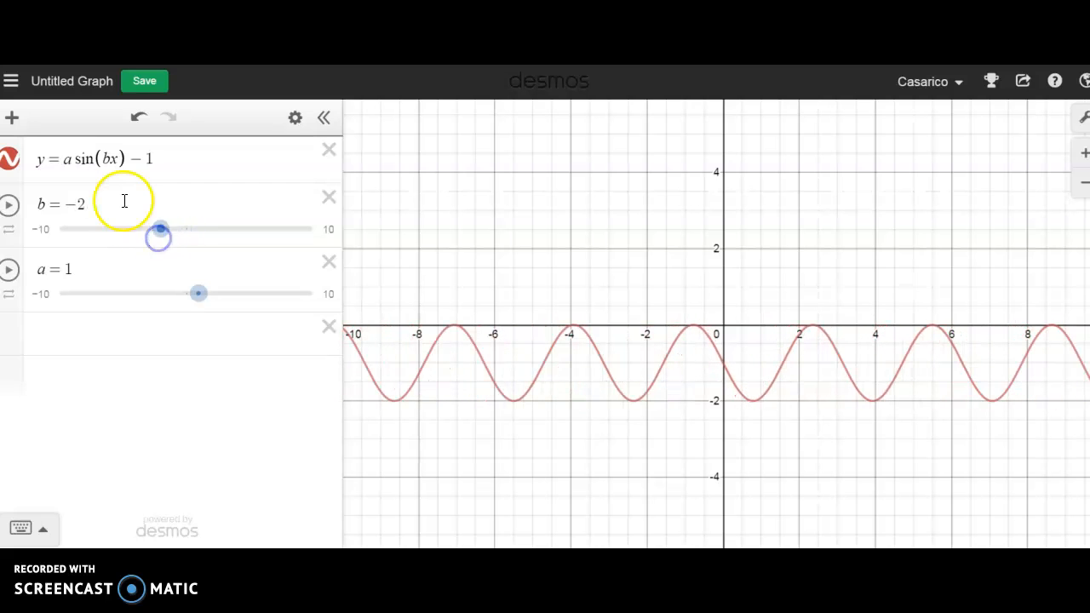
Change the sine argument to b(x-c), add a slider for c, and set c to -0.6
{"action": "left_click", "coordinate": [111, 160]}
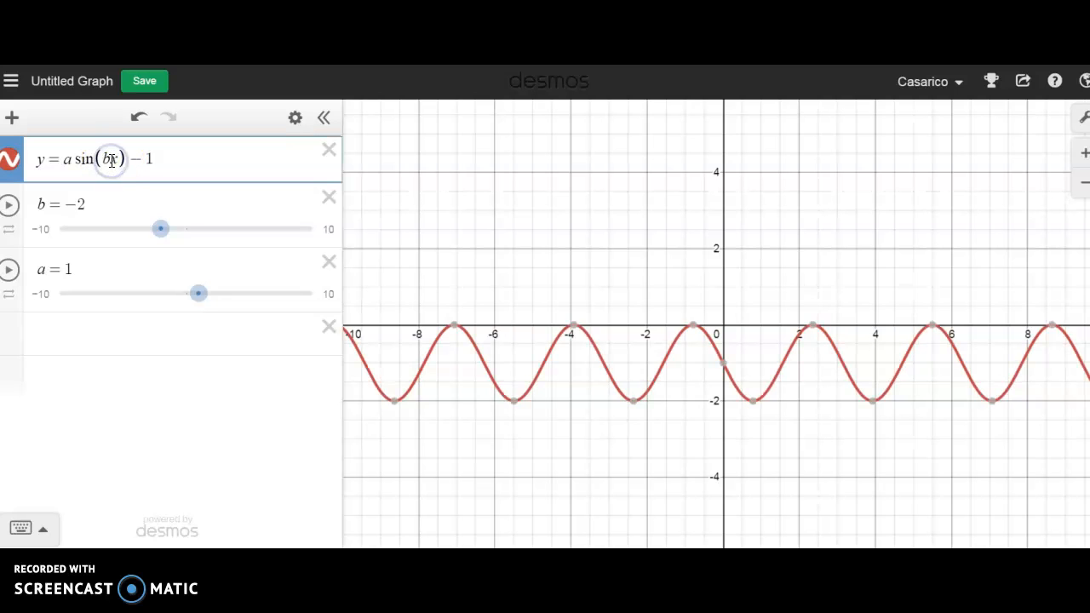
{"action": "type", "text": "(x"}
{"action": "left_click", "coordinate": [126, 162]}
{"action": "type", "text": "- "}
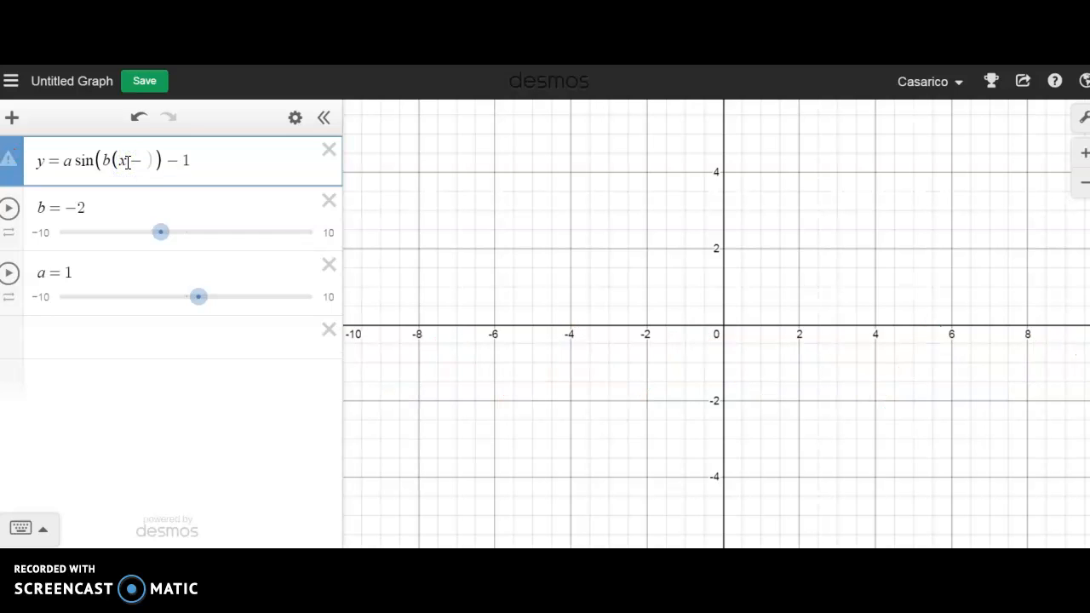
{"action": "type", "text": "c"}
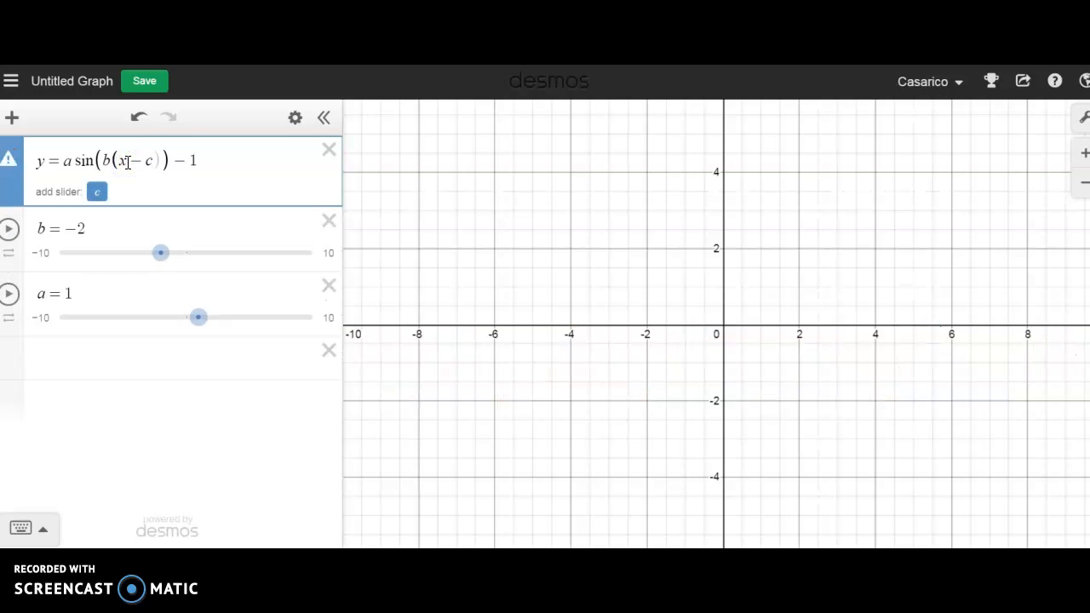
{"action": "left_click", "coordinate": [98, 195]}
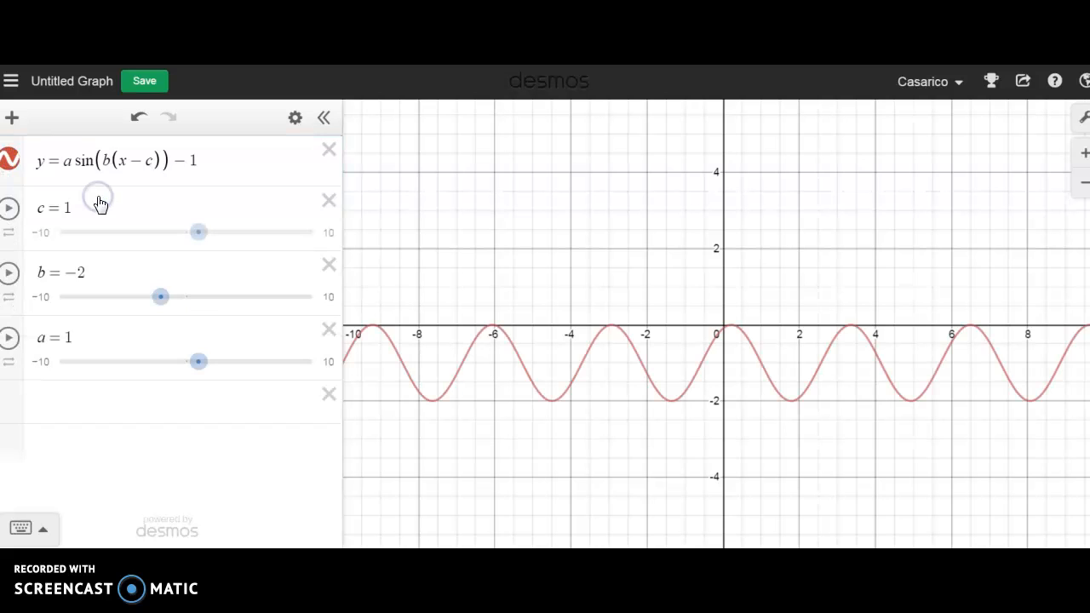
{"action": "left_click_drag", "start_coordinate": [198, 232], "coordinate": [182, 248]}
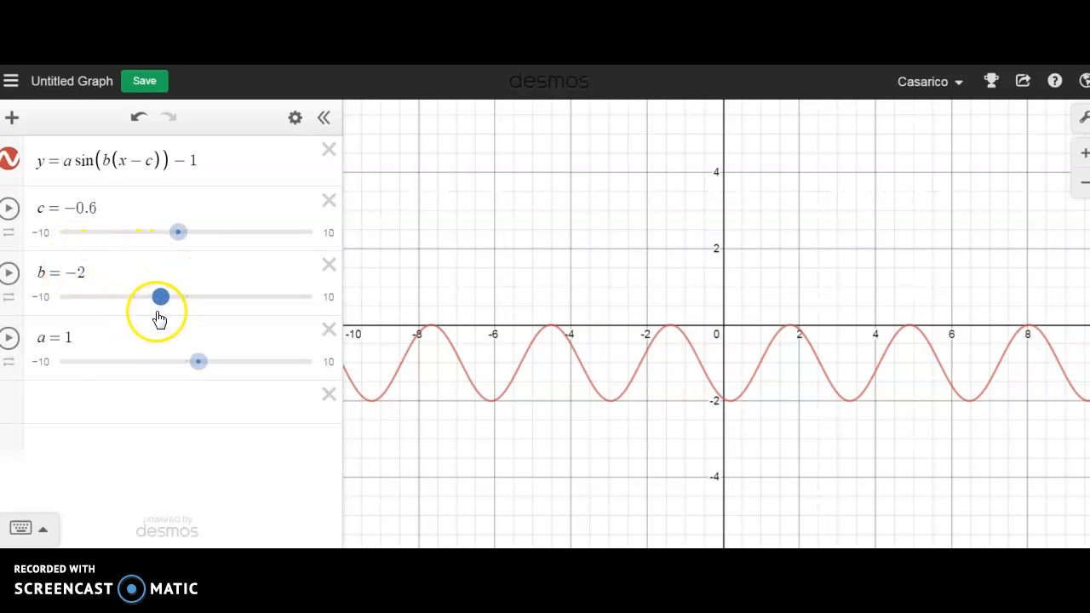
Set the b slider's lower limit to 0.2 with step 1, and limit the a slider to 0.5 to 1
{"action": "left_click", "coordinate": [48, 302]}
{"action": "type", "text": ".2"}
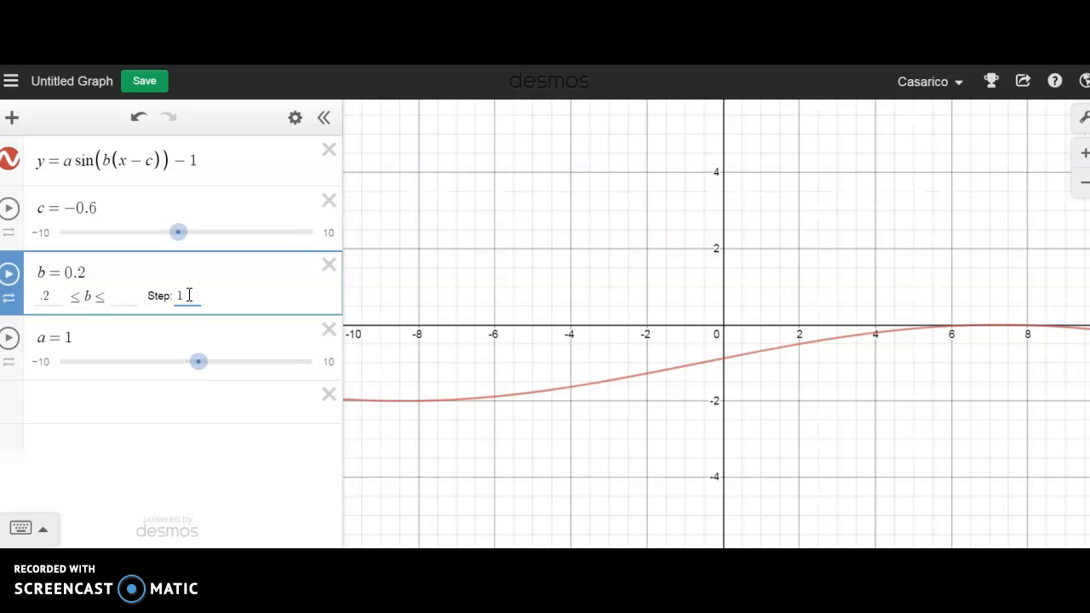
{"action": "left_click", "coordinate": [198, 362]}
{"action": "left_click", "coordinate": [53, 368]}
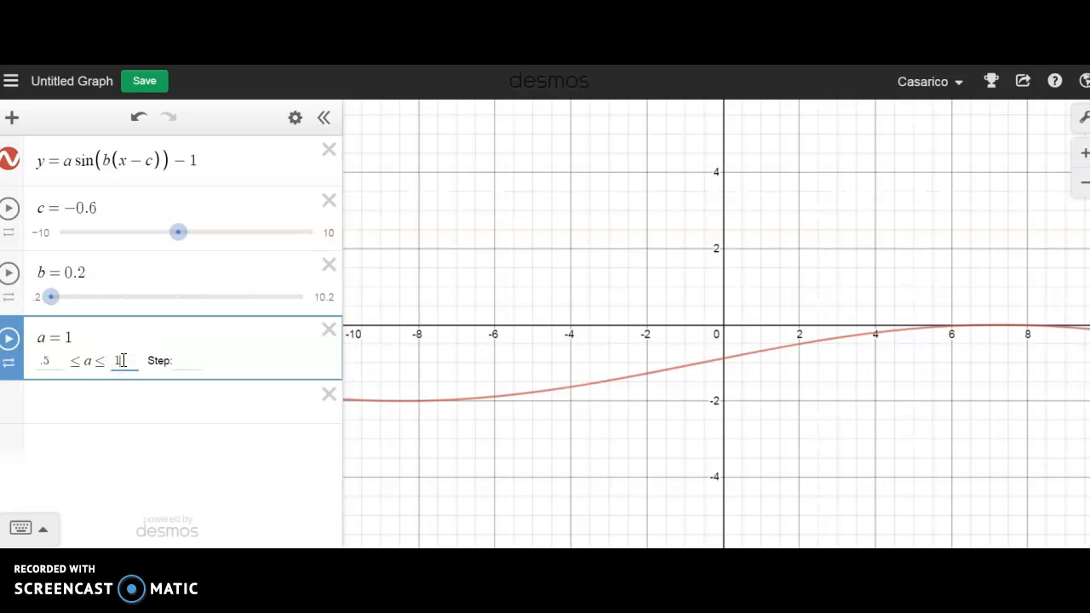
{"action": "left_click", "coordinate": [85, 420]}
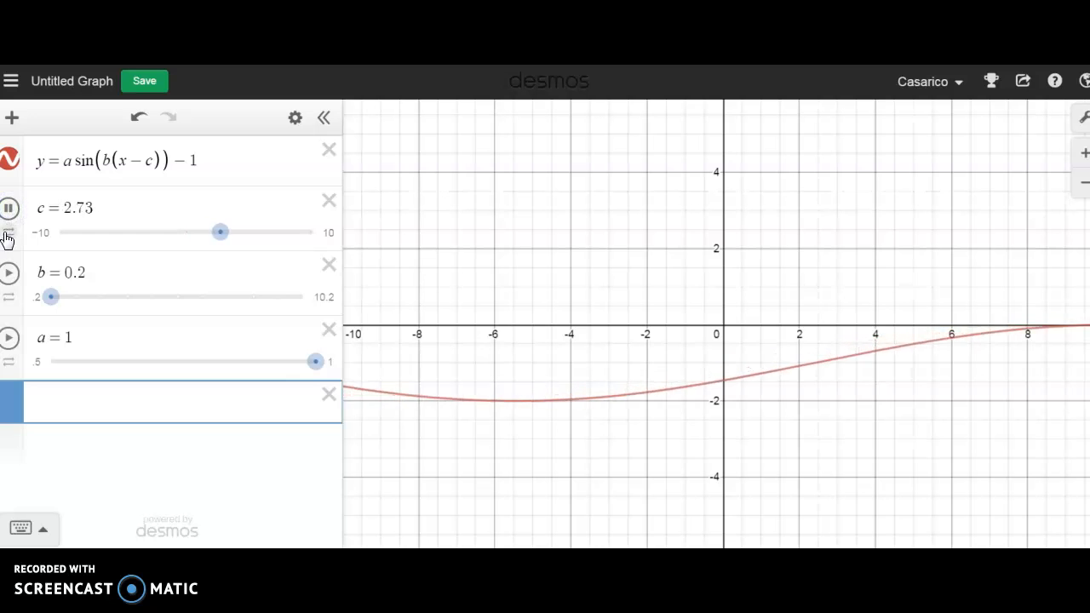
Play the animations of the c, b and a sliders together and pause them all
{"action": "left_click", "coordinate": [10, 274]}
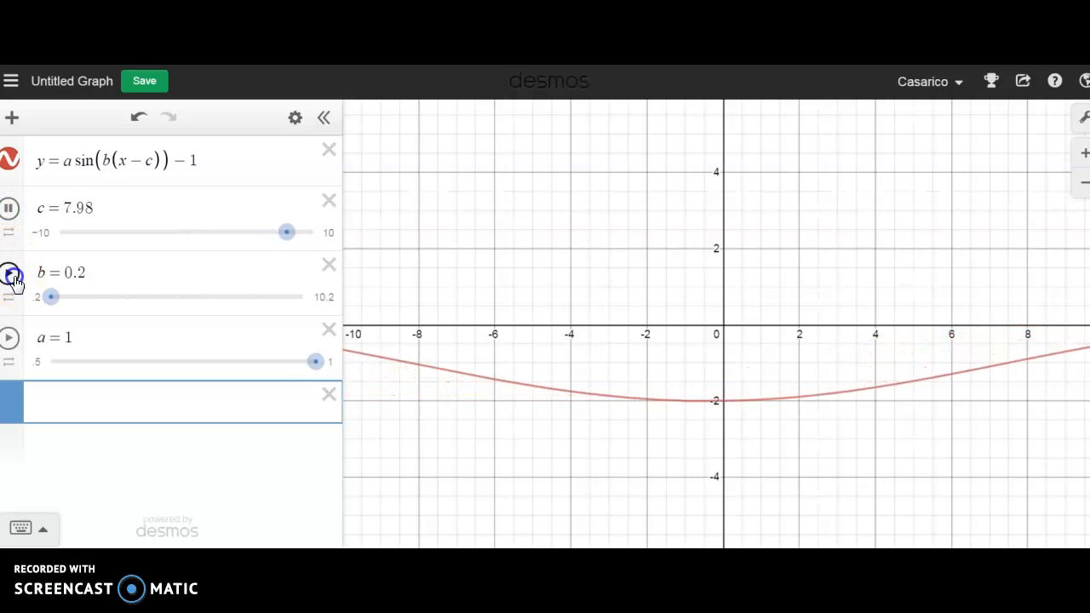
{"action": "left_click", "coordinate": [11, 341]}
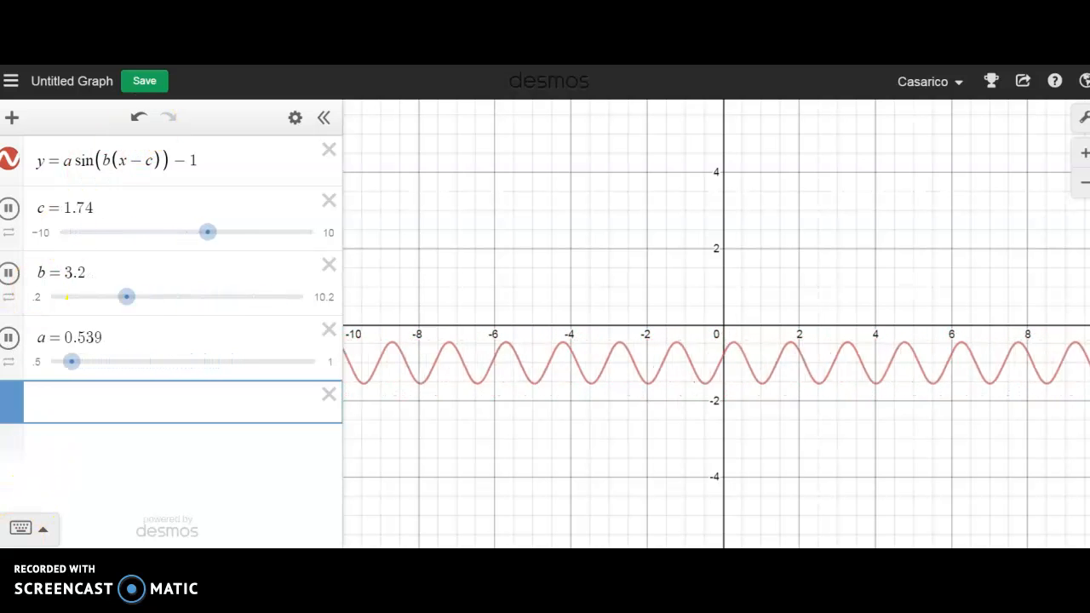
{"action": "left_click", "coordinate": [88, 332]}
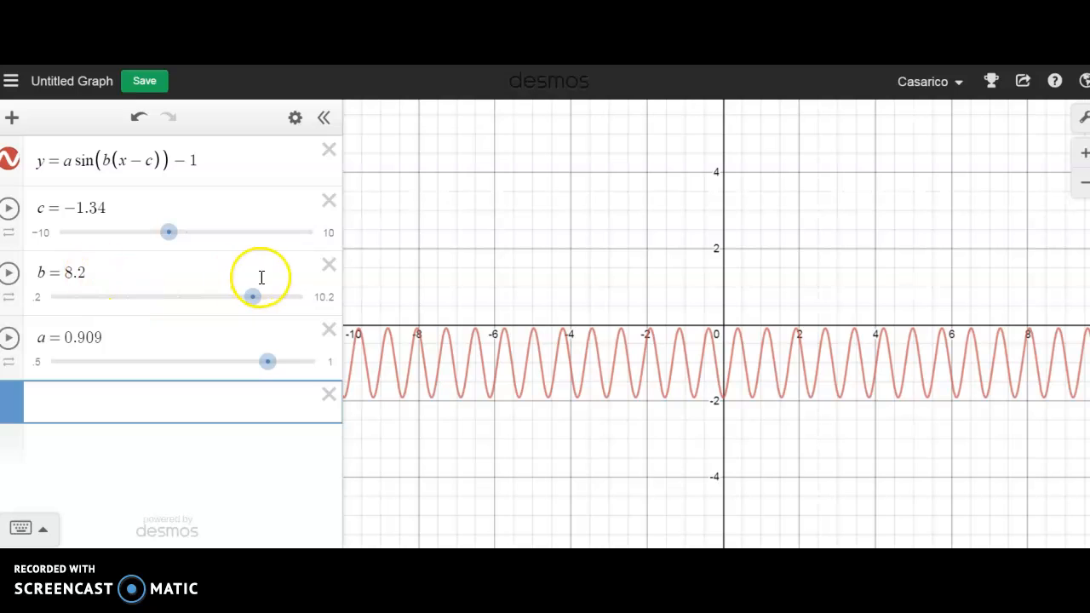
Set the b slider's upper limit to 1 and play the slider animations together
{"action": "left_click", "coordinate": [324, 299]}
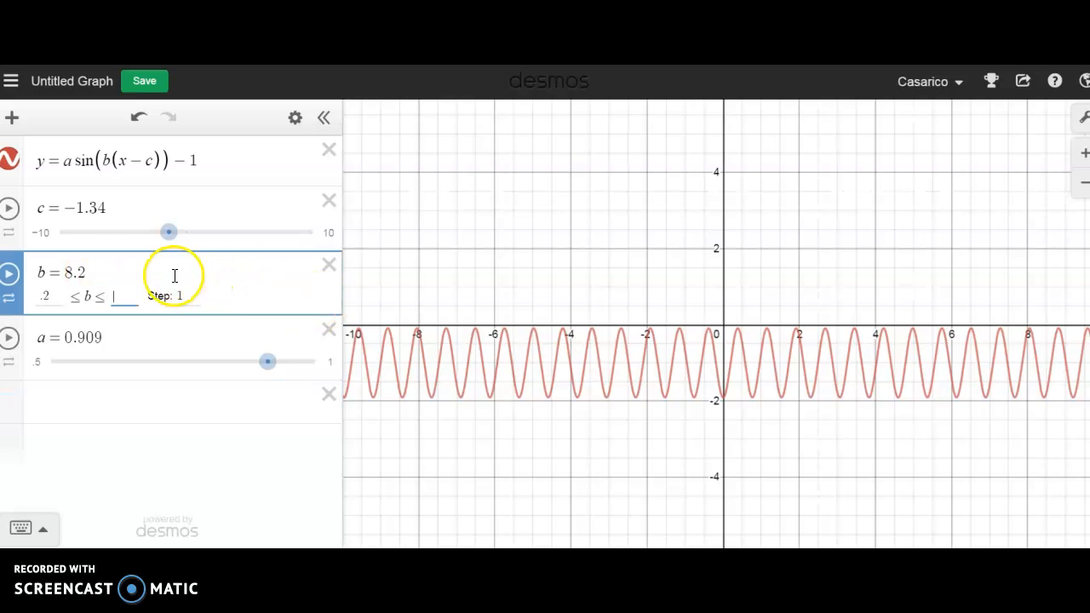
{"action": "left_click", "coordinate": [213, 438]}
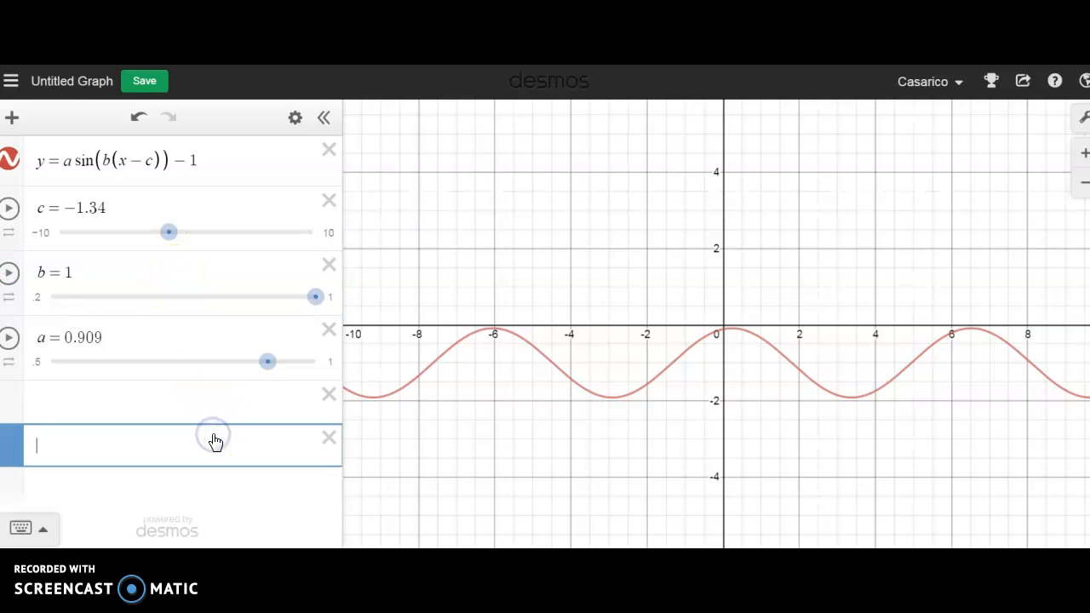
{"action": "left_click", "coordinate": [9, 273]}
{"action": "left_click", "coordinate": [9, 338]}
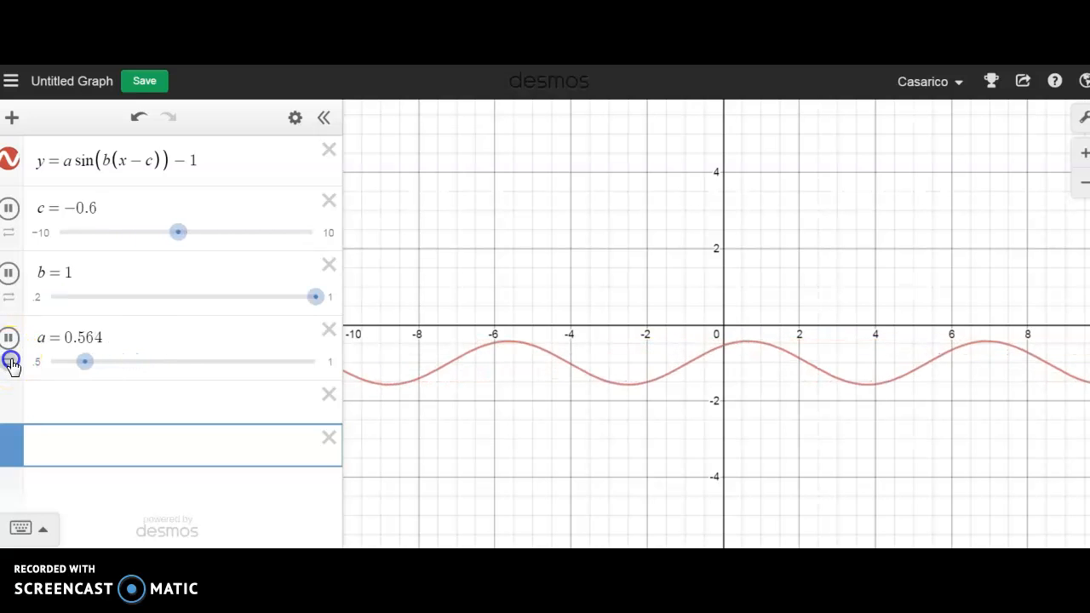
Make the a and b sliders repeat in one direction and slow their animations, with b at 0.35x speed
{"action": "left_click", "coordinate": [10, 362]}
{"action": "left_click", "coordinate": [92, 363]}
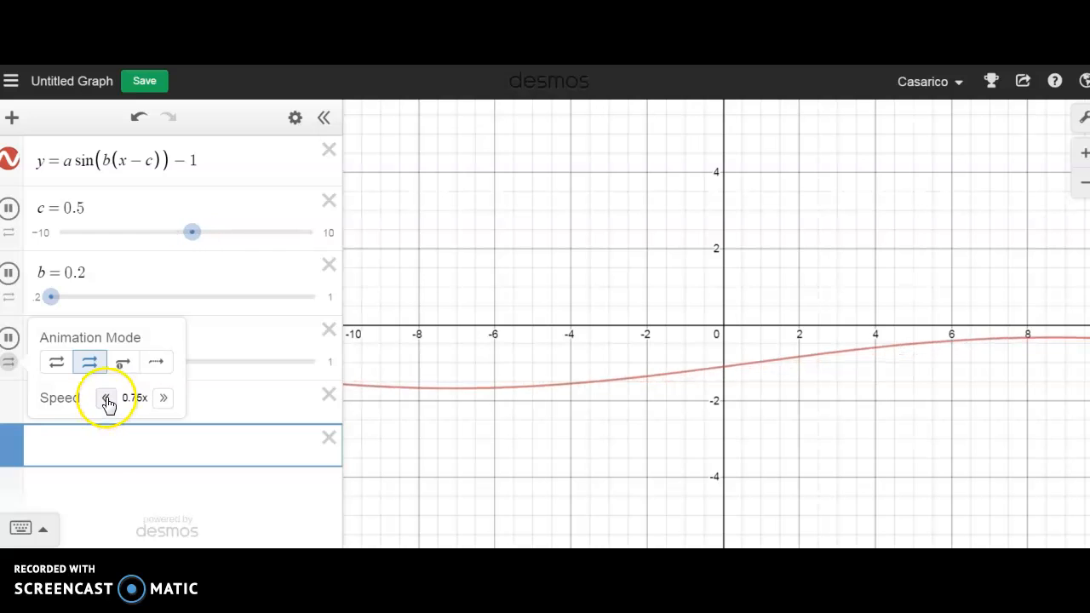
{"action": "left_click", "coordinate": [9, 296]}
{"action": "left_click", "coordinate": [89, 296]}
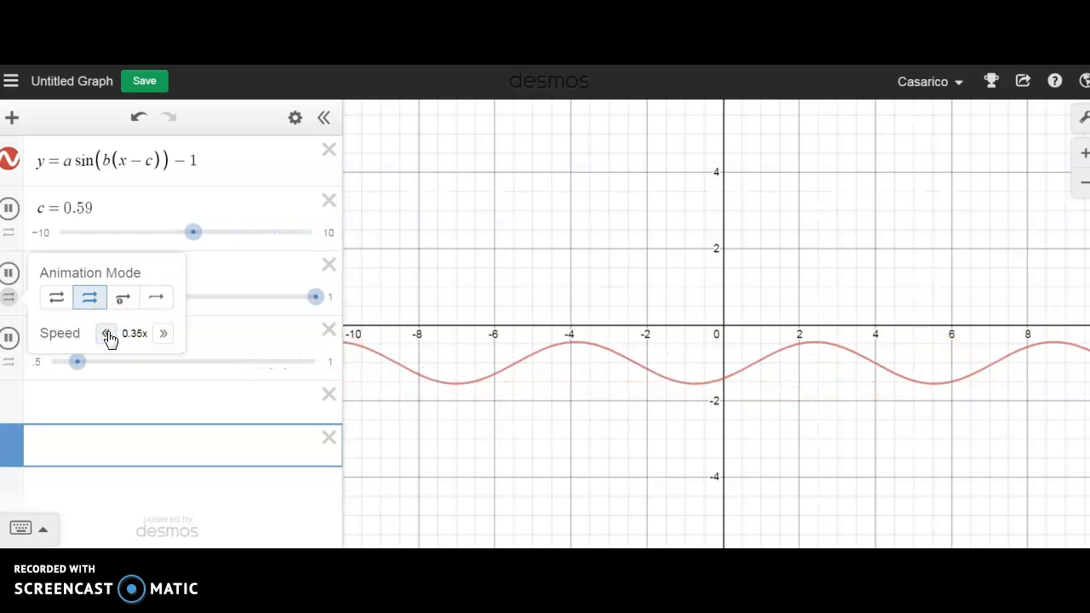
Slow the c slider's animation to 0.35x speed
{"action": "left_click", "coordinate": [10, 233]}
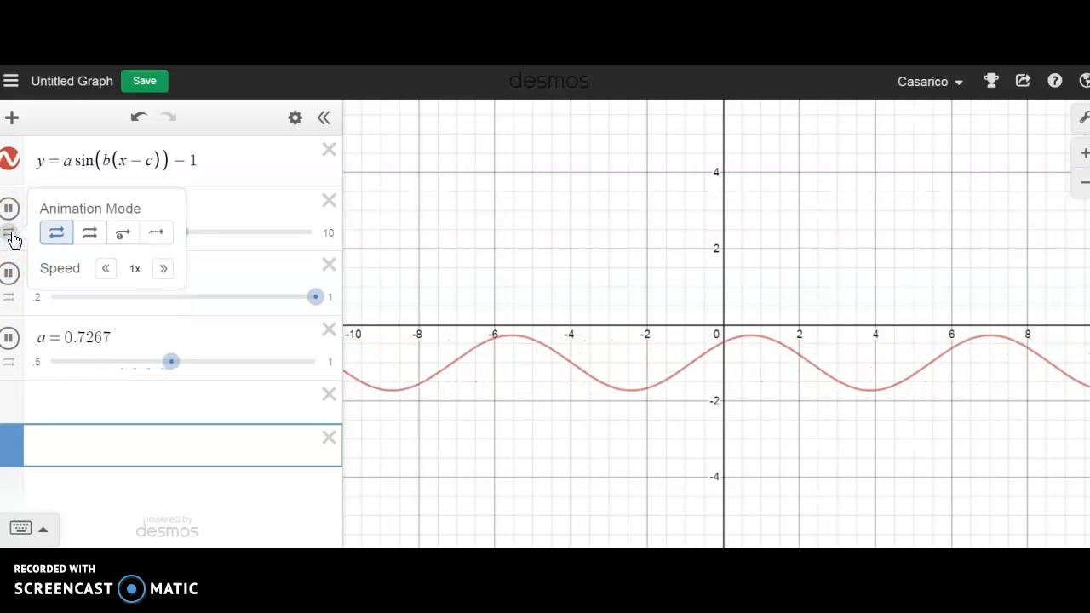
{"action": "left_click", "coordinate": [105, 268]}
{"action": "left_click", "coordinate": [105, 269]}
{"action": "left_click", "coordinate": [105, 268]}
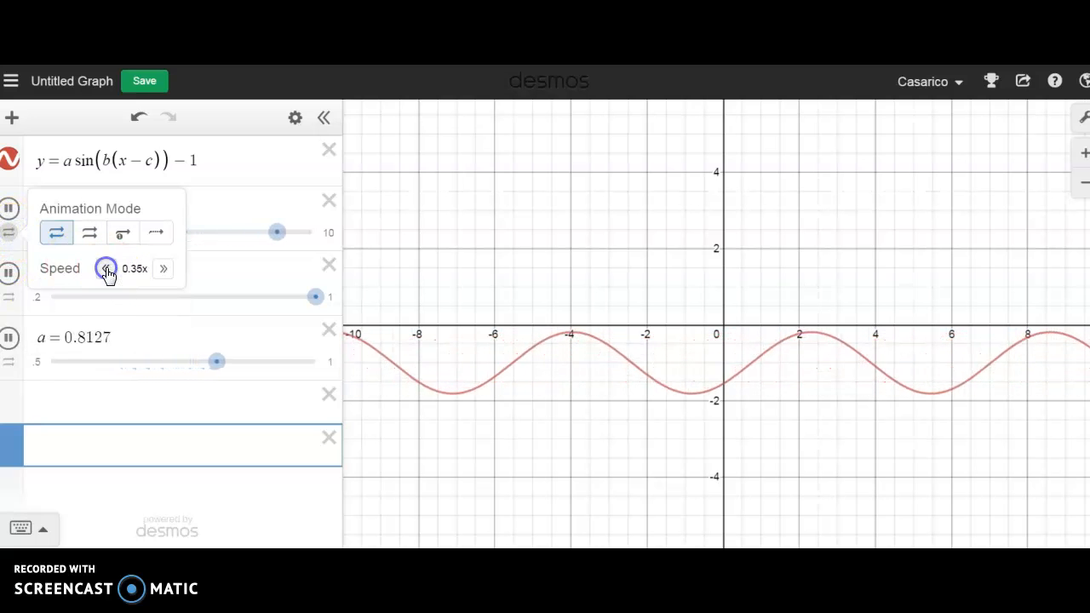
{"action": "key", "text": "Up"}
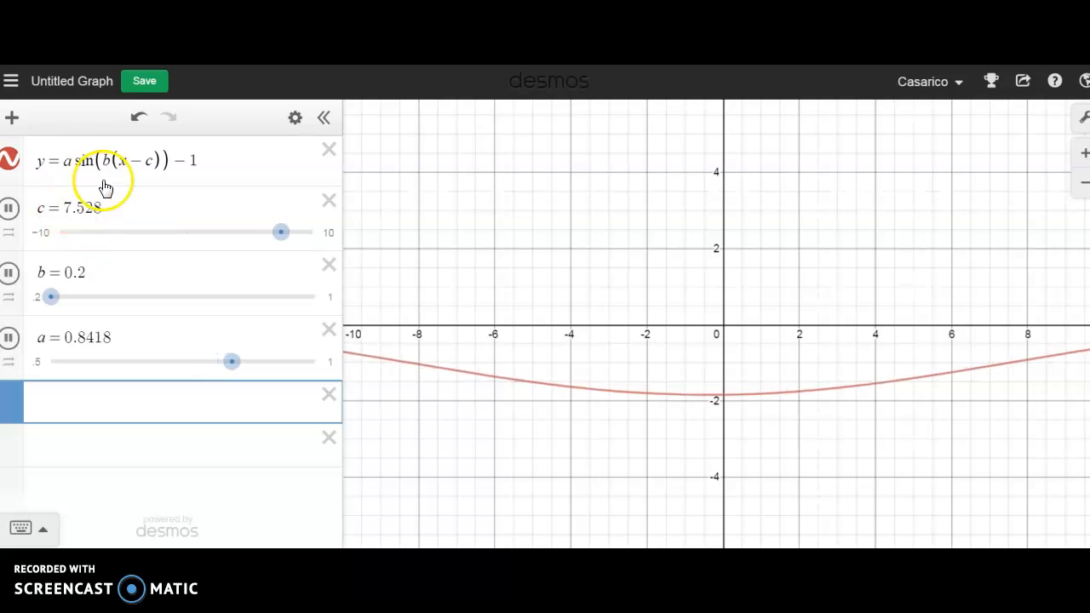
Turn the sine equation into the inequality y ≤ a sin(b(x−c))−1 and colour it blue
{"action": "left_click", "coordinate": [64, 160]}
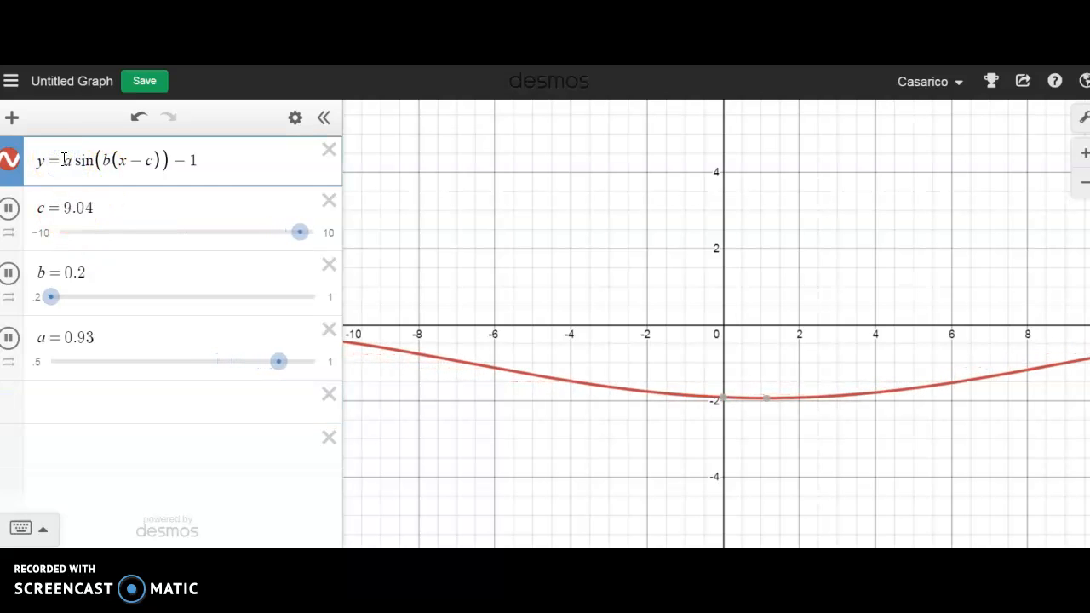
{"action": "key", "text": "BackSpace"}
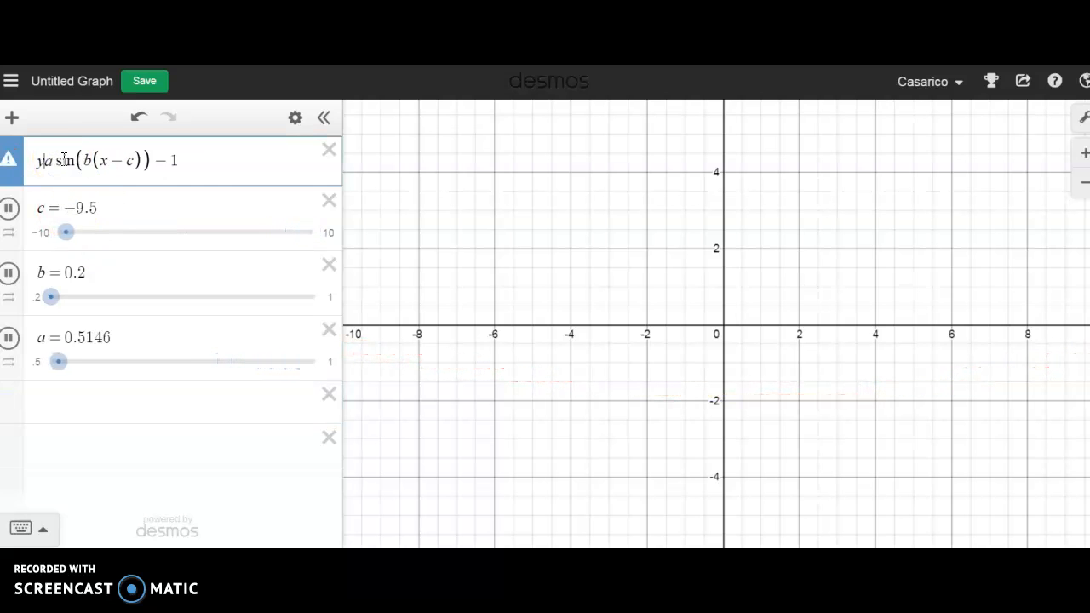
{"action": "type", "text": "<"}
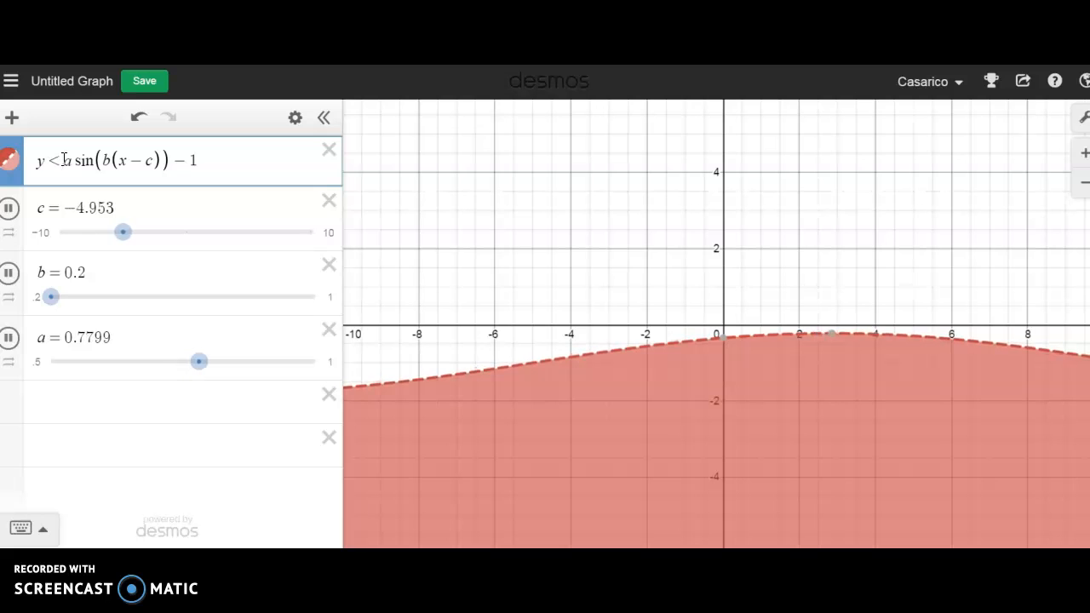
{"action": "left_click", "coordinate": [9, 149]}
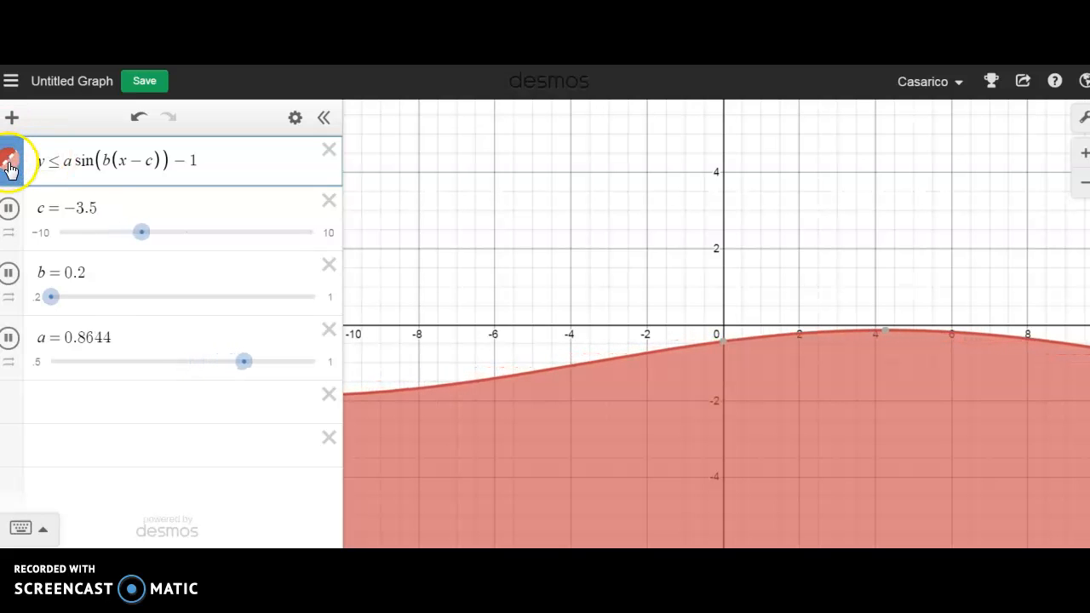
{"action": "left_click", "coordinate": [73, 163]}
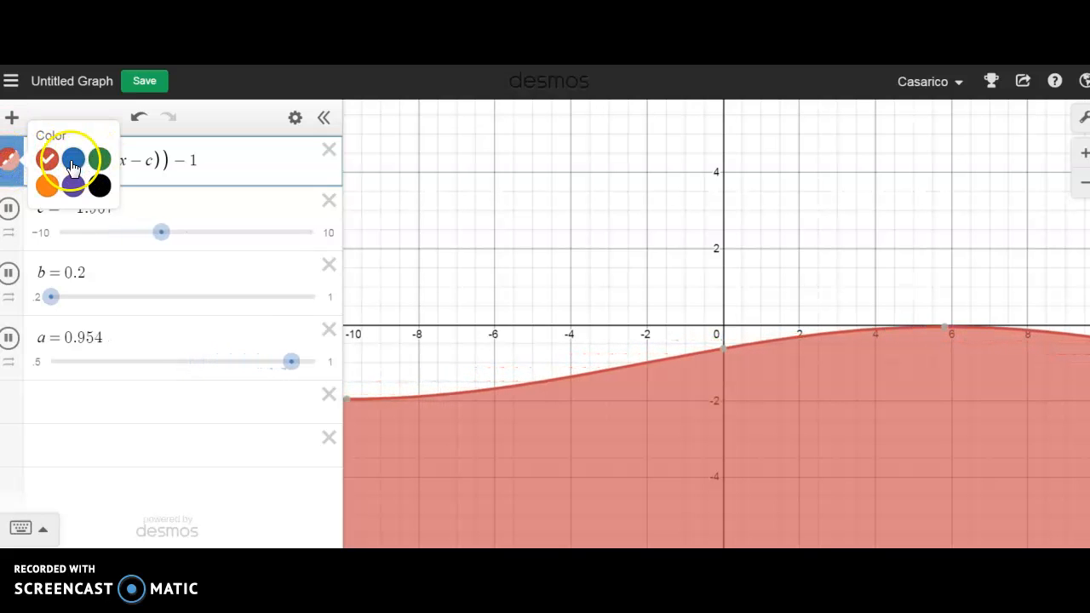
{"action": "left_click", "coordinate": [100, 411]}
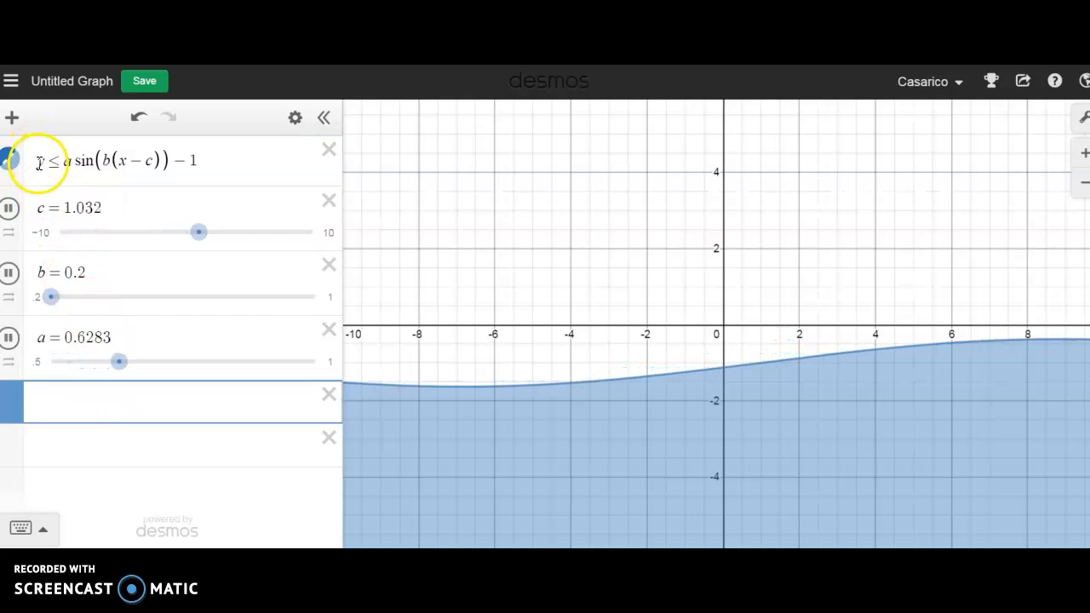
Add a copy of the inequality as a new expression ending in −2, and colour it blue
{"action": "left_click_drag", "start_coordinate": [39, 163], "coordinate": [137, 155]}
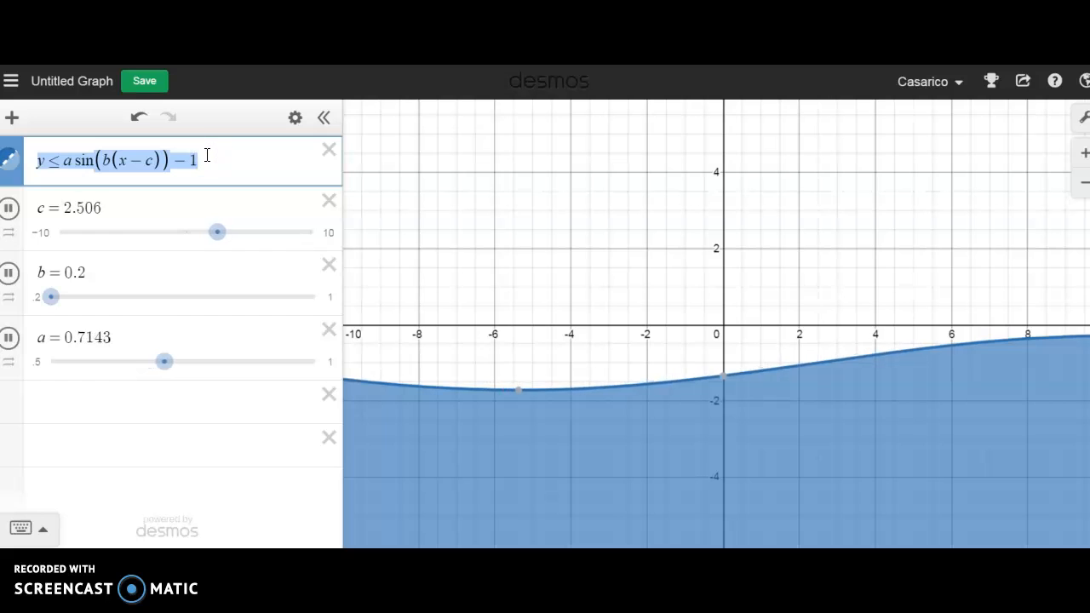
{"action": "left_click", "coordinate": [150, 397]}
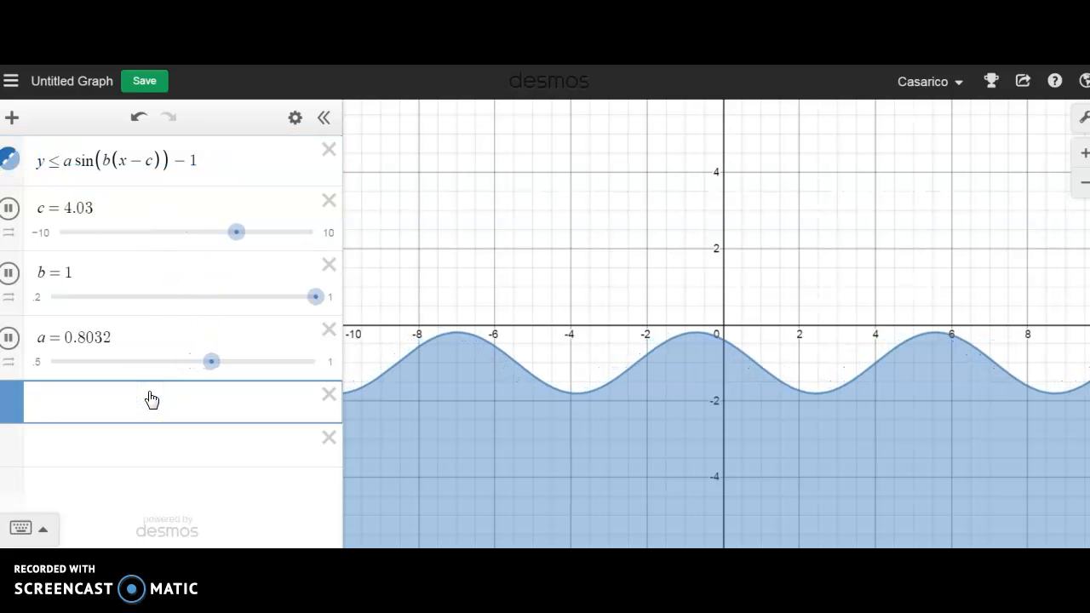
{"action": "type", "text": "y ≤ a sin(b(x − c)) − 1"}
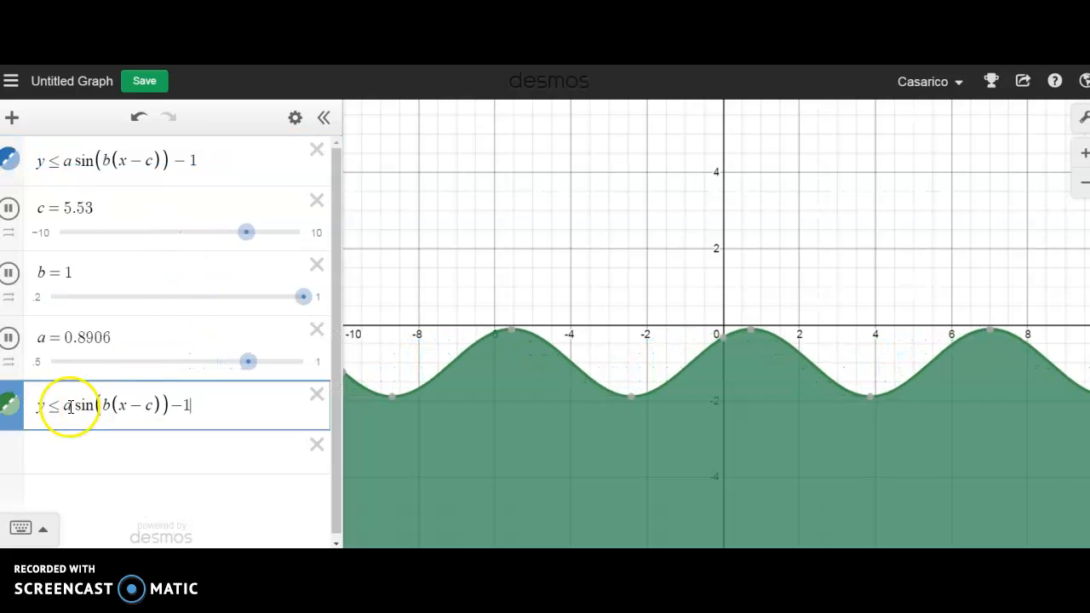
{"action": "key", "text": "BackSpace"}
{"action": "type", "text": "2"}
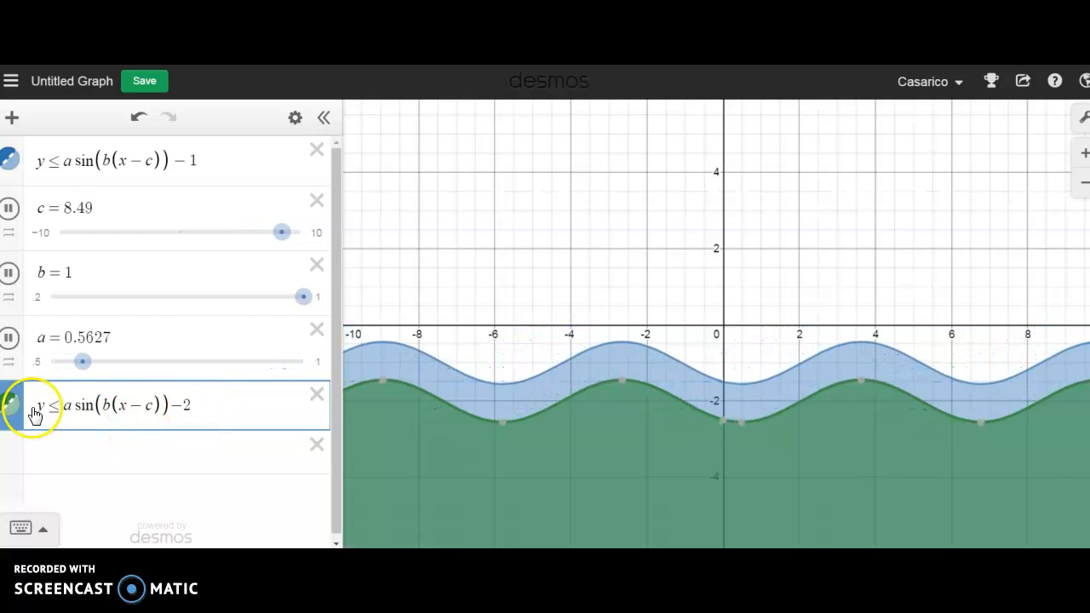
{"action": "left_click", "coordinate": [9, 412]}
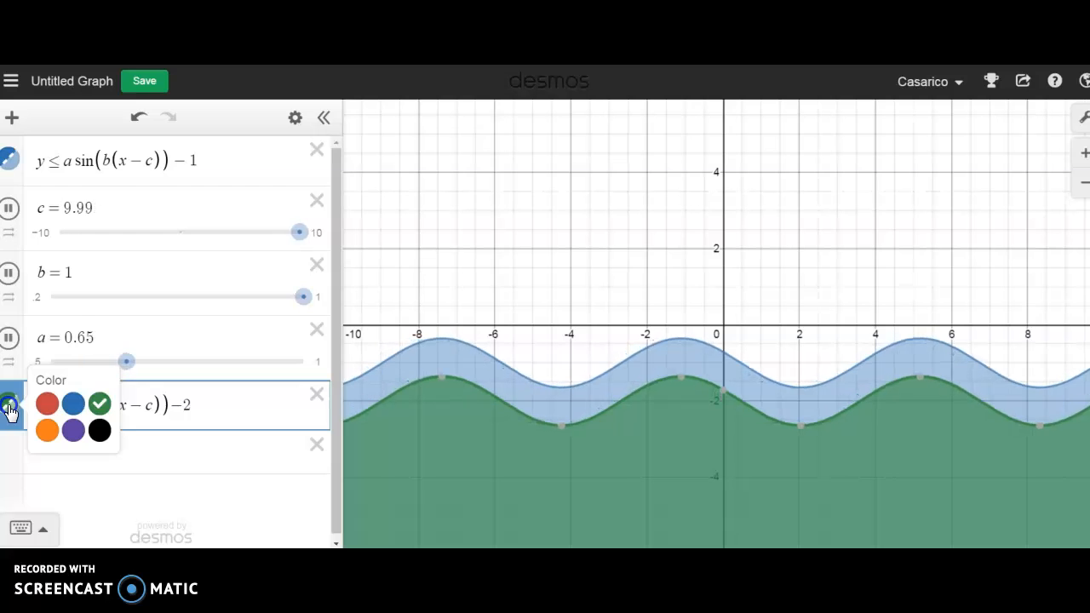
{"action": "left_click", "coordinate": [75, 406]}
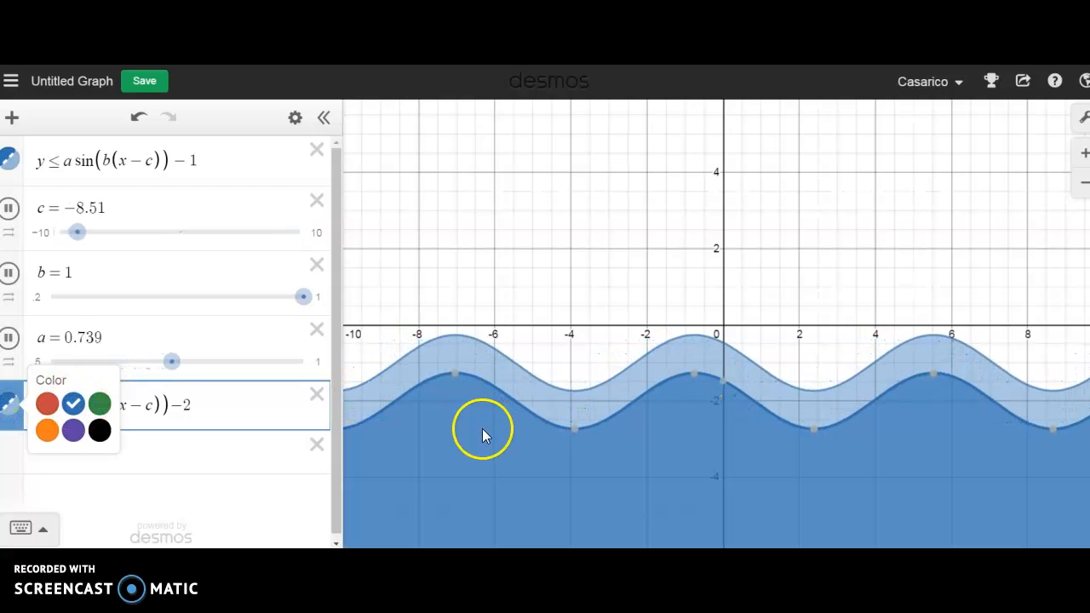